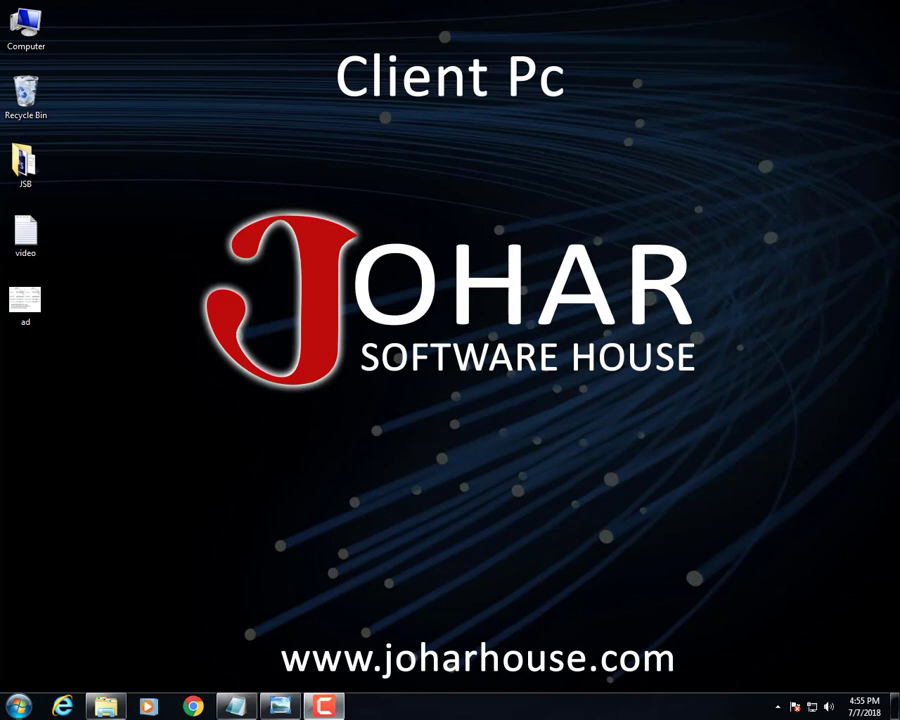
Step: Restore the 'video' Notepad notes listing the MultiSoft client installation steps
click(236, 706)
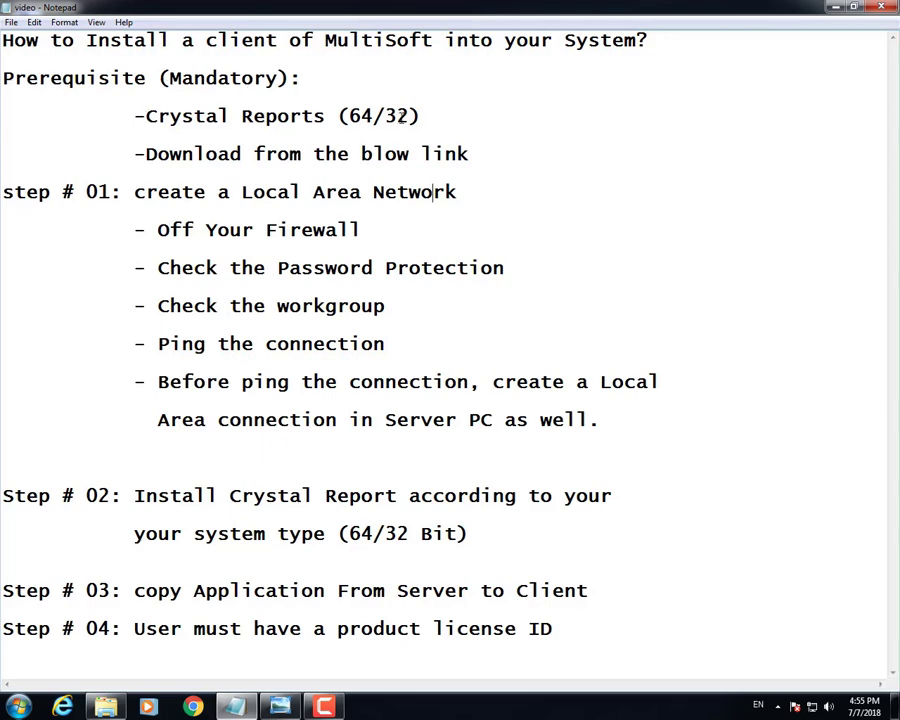
Step: Review the Crystal Reports prerequisite and its download line, checking the installer folder, then minimise Notepad
drag(430, 116, 140, 115)
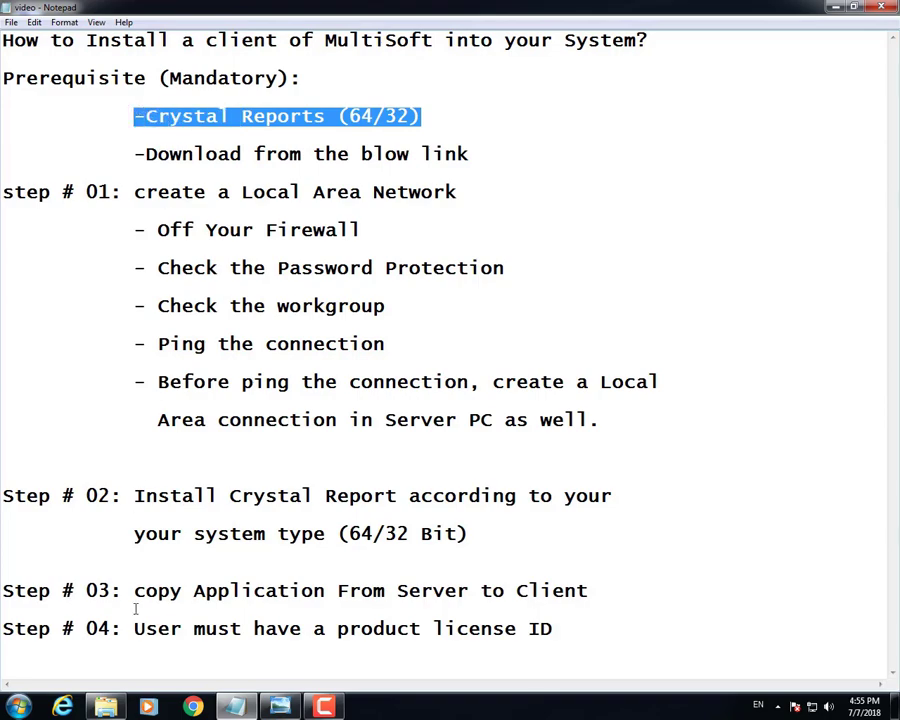
click(105, 707)
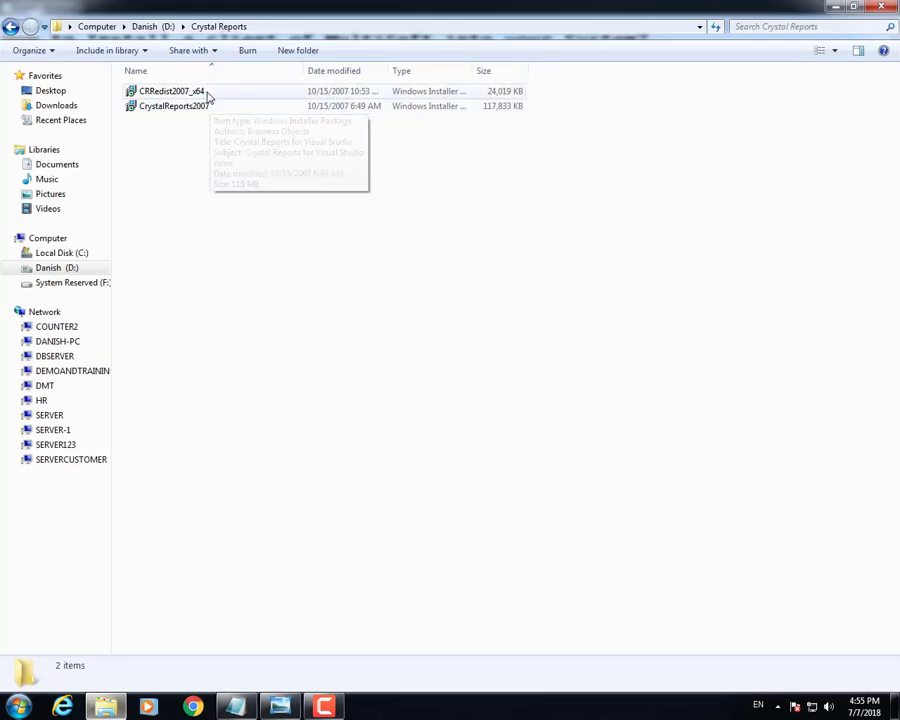
click(244, 708)
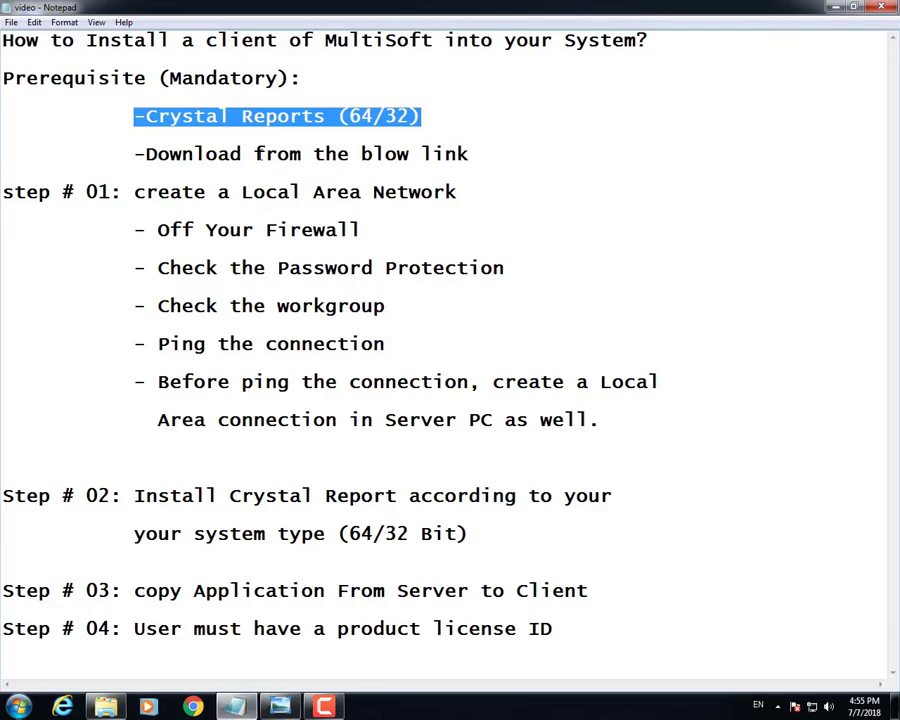
drag(469, 154, 133, 156)
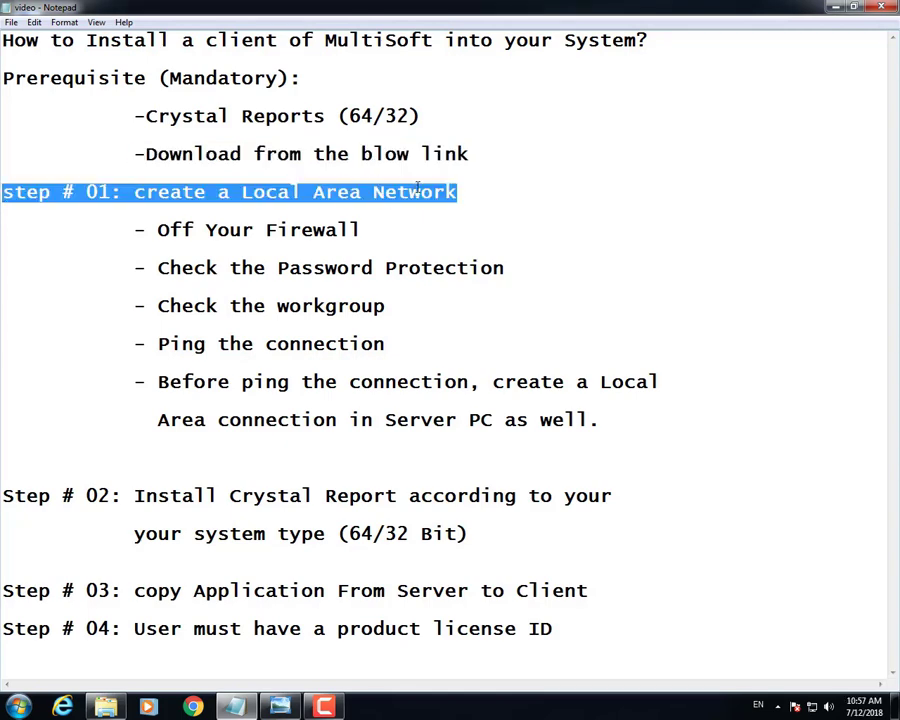
click(835, 7)
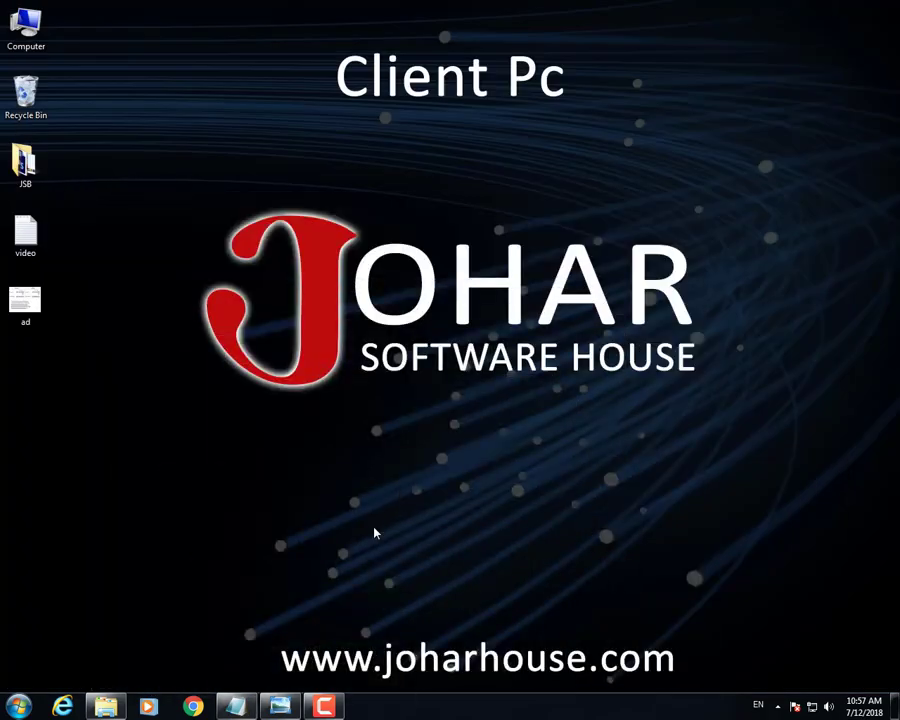
click(280, 707)
right_click(811, 706)
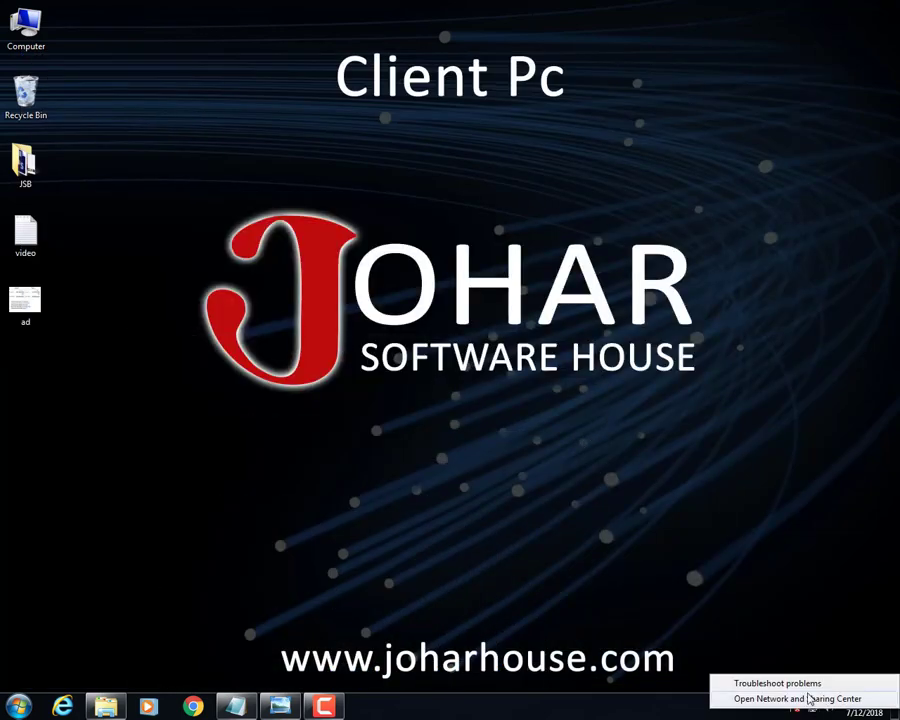
click(810, 699)
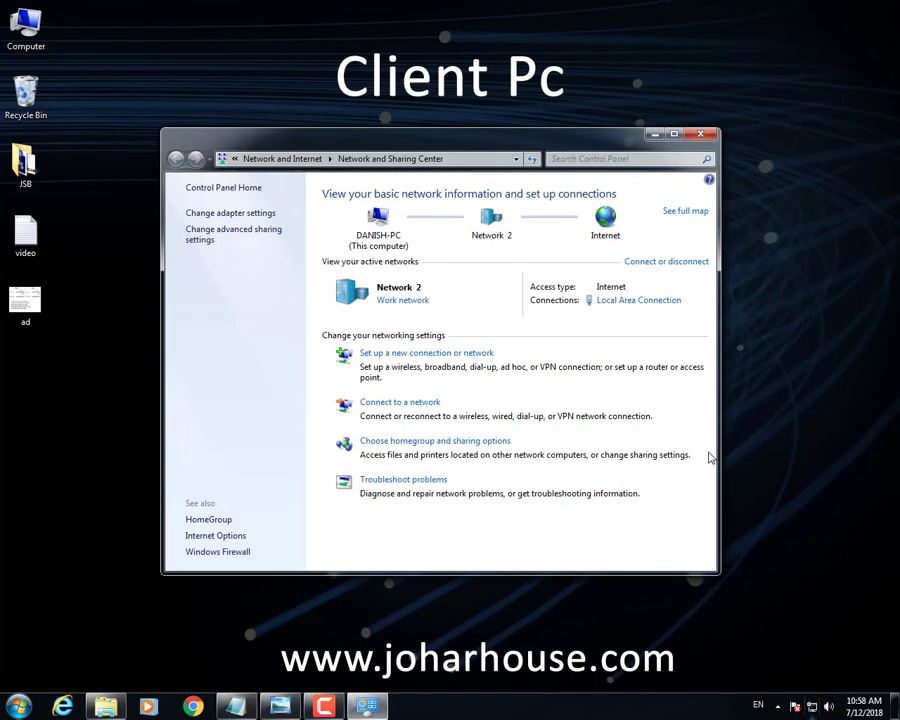
click(674, 133)
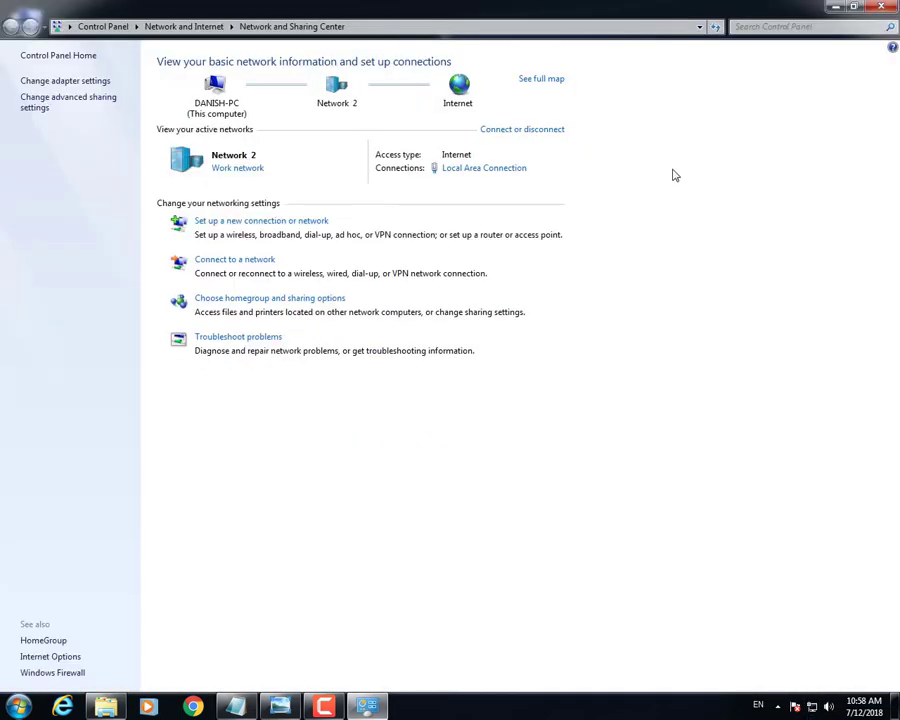
click(475, 176)
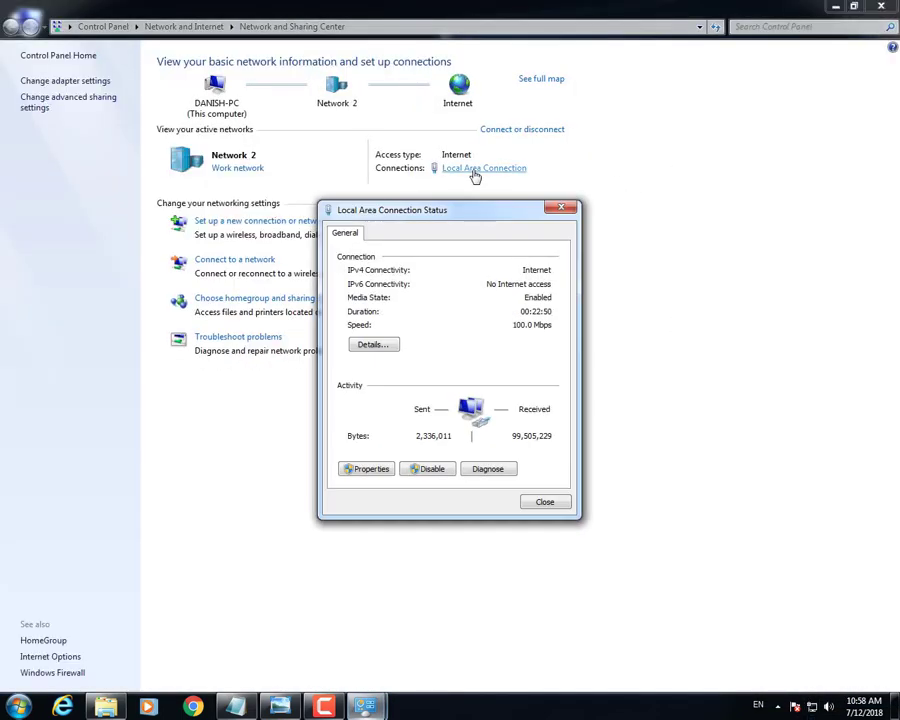
click(390, 350)
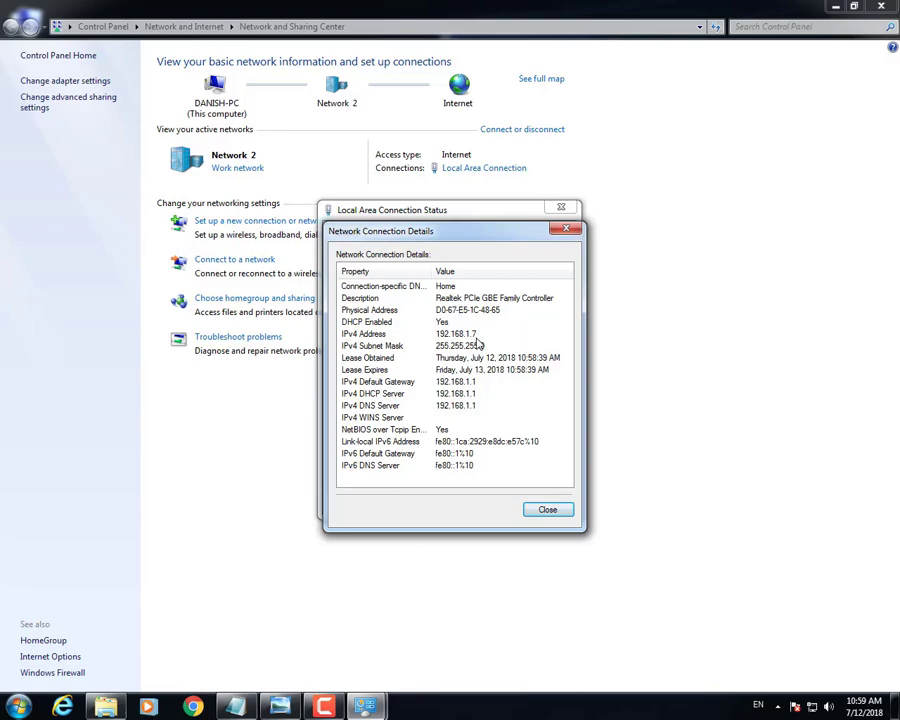
click(546, 512)
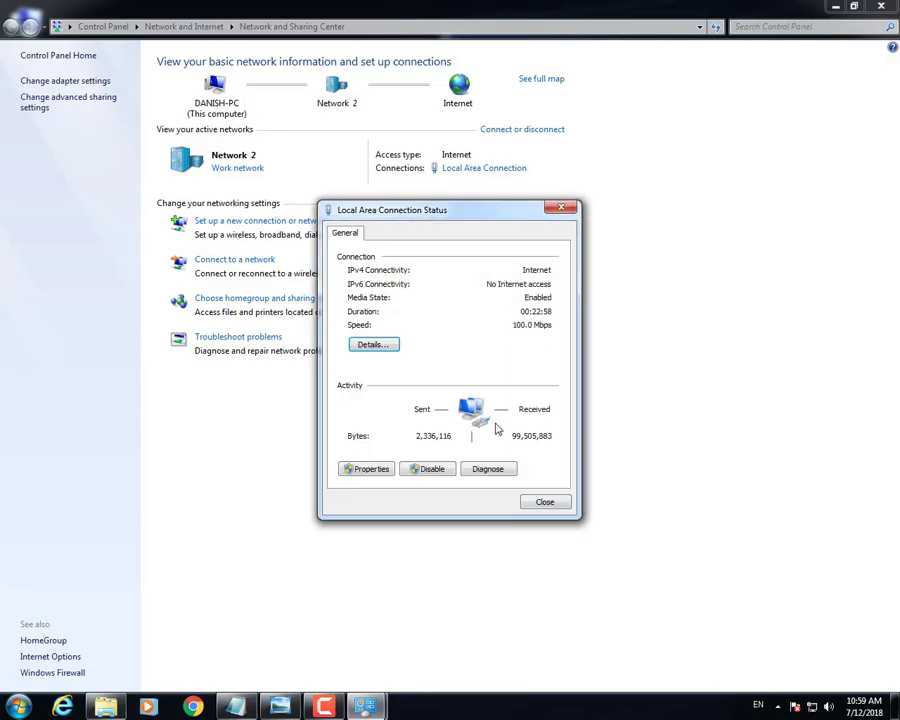
click(546, 502)
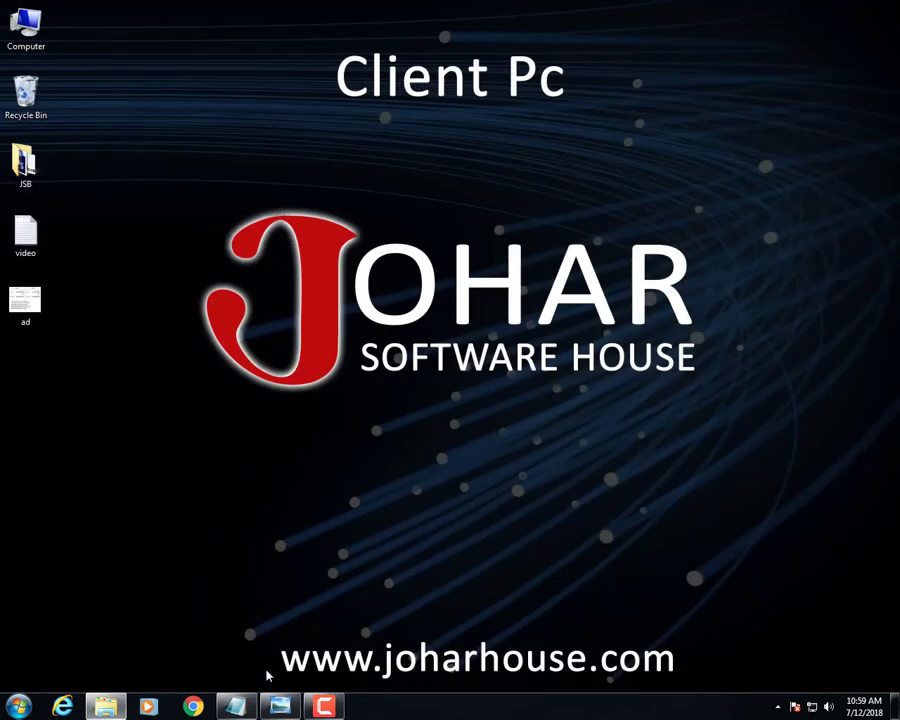
Step: Open the Local Area Connection's IPv4 properties via Network and Sharing Center
click(236, 706)
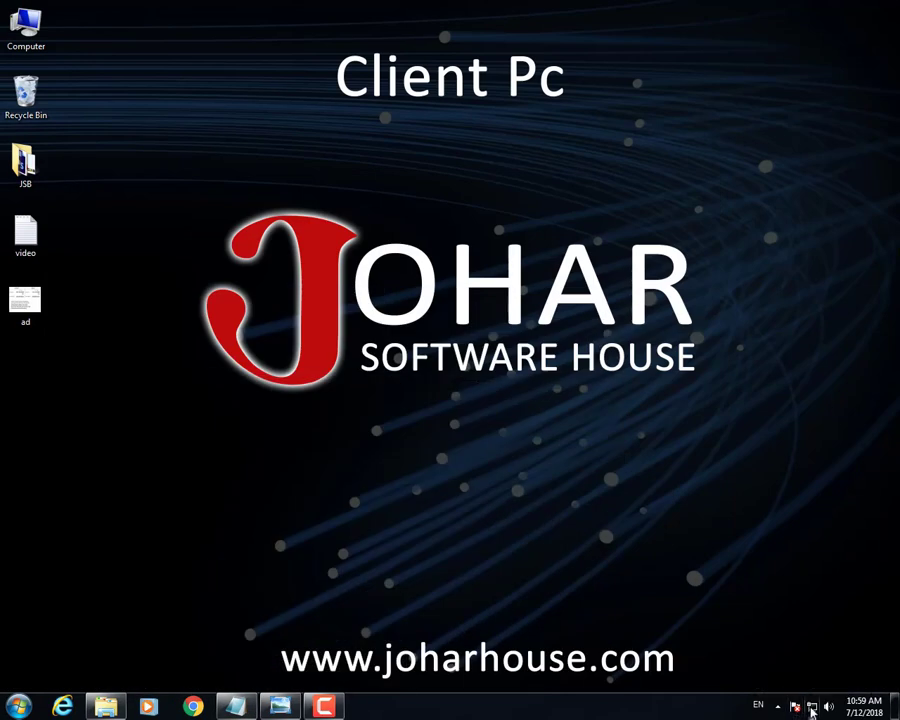
right_click(812, 710)
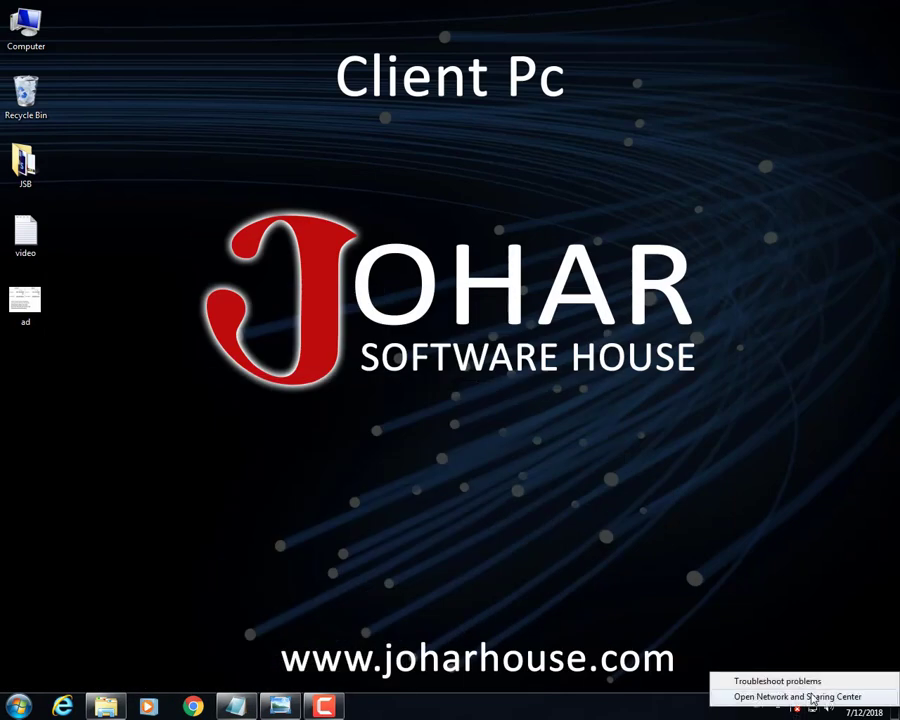
click(805, 694)
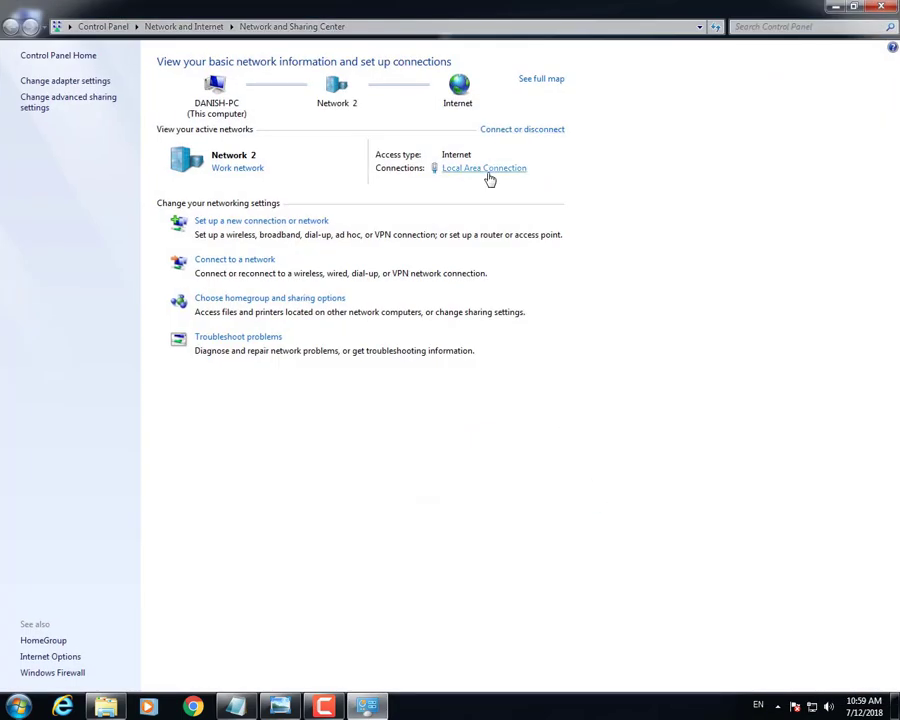
click(486, 169)
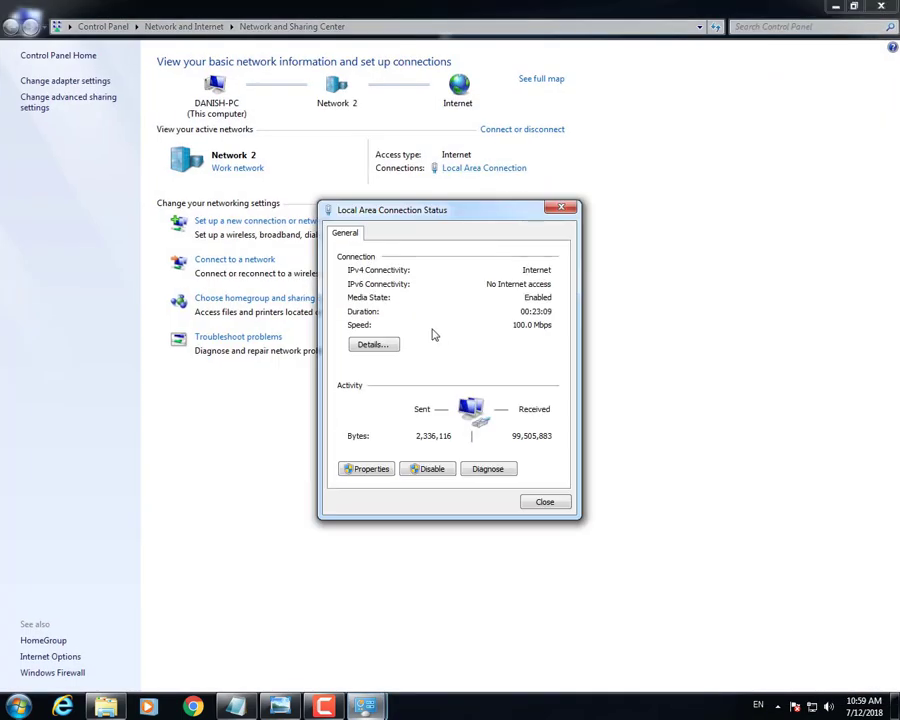
click(368, 468)
click(463, 384)
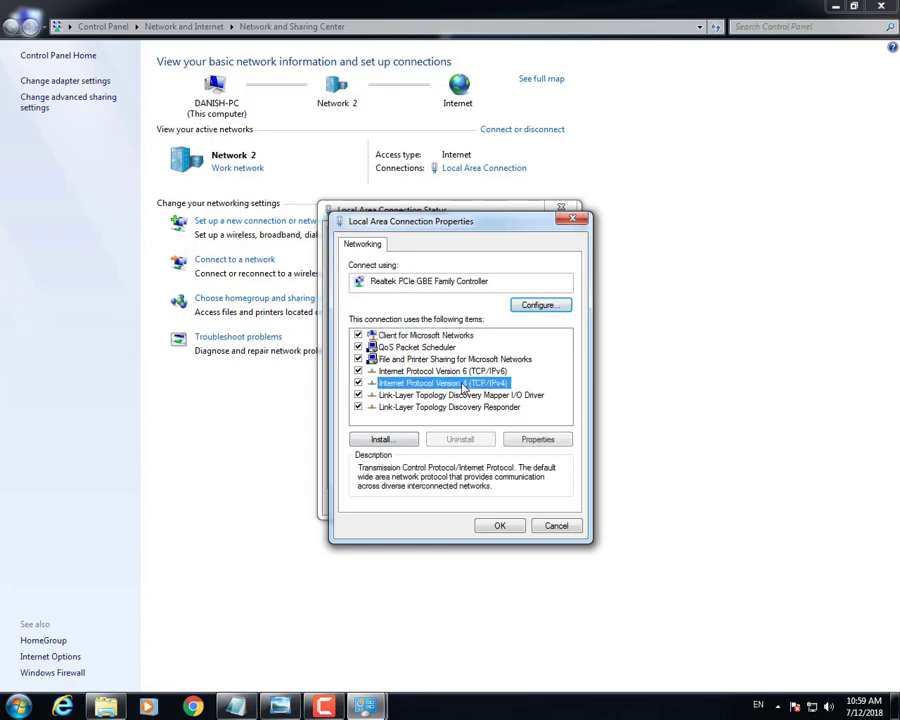
click(536, 439)
Step: Set static IP 192.168.1.51, mask 255.255.255.0, gateway and DNS 192.168.1.1, then close all windows
click(452, 375)
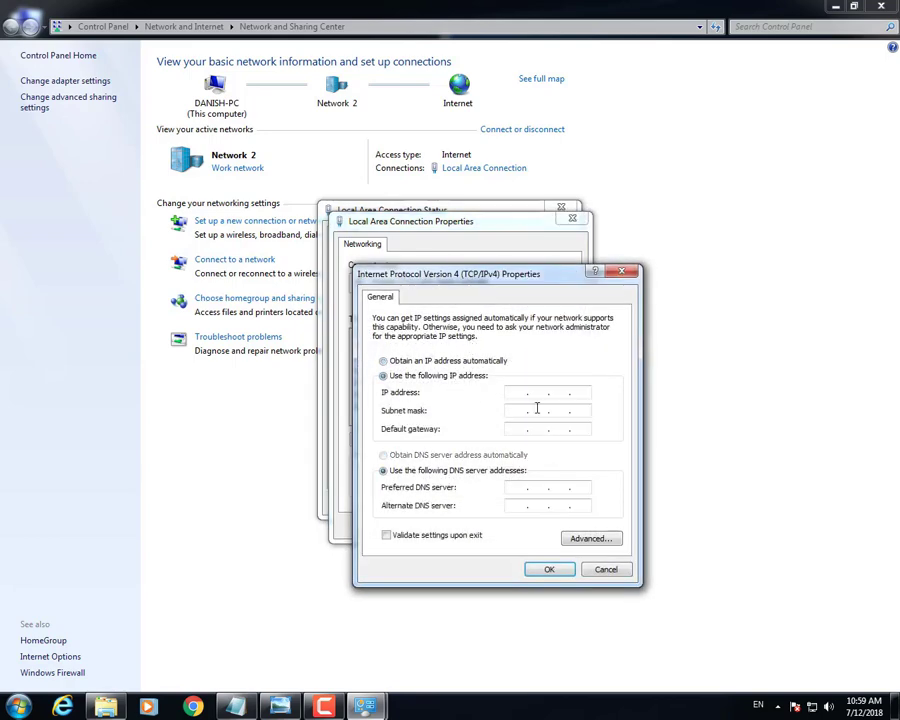
click(512, 393)
text(192 . 168 . 1 . 51)
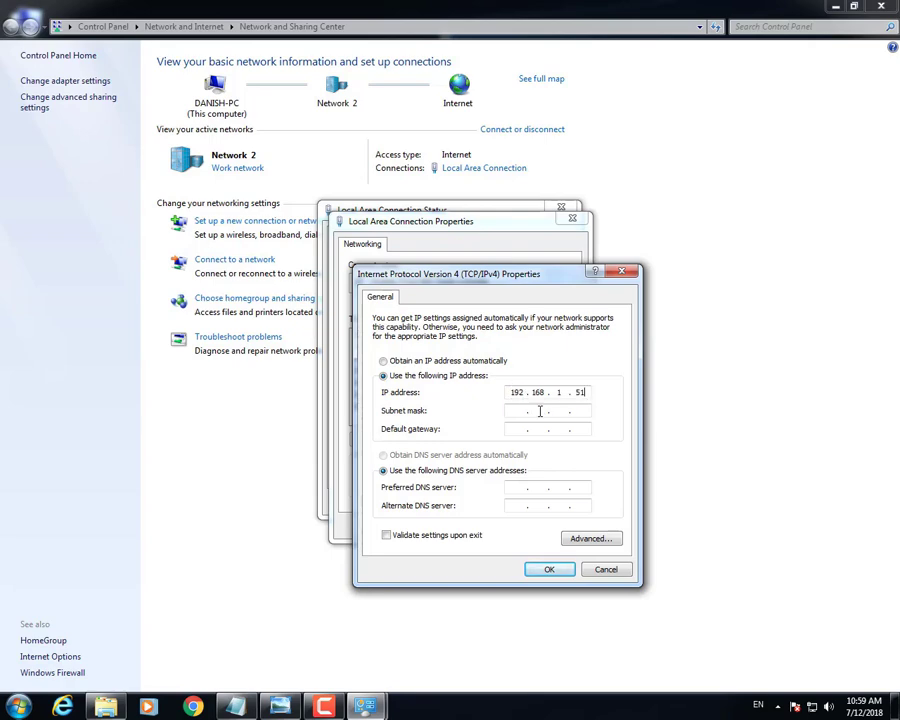
click(516, 413)
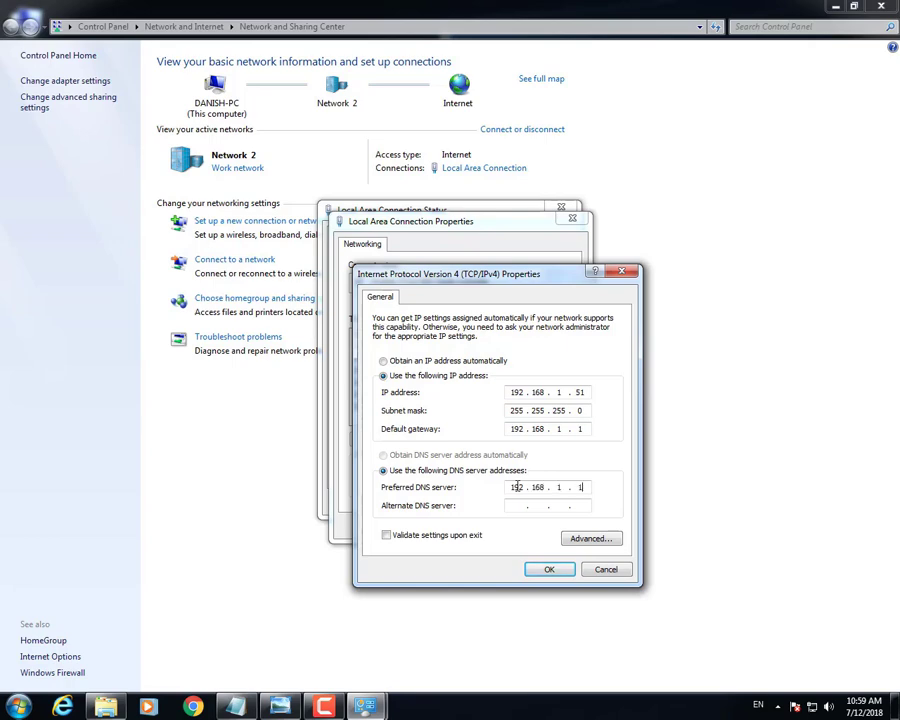
click(548, 569)
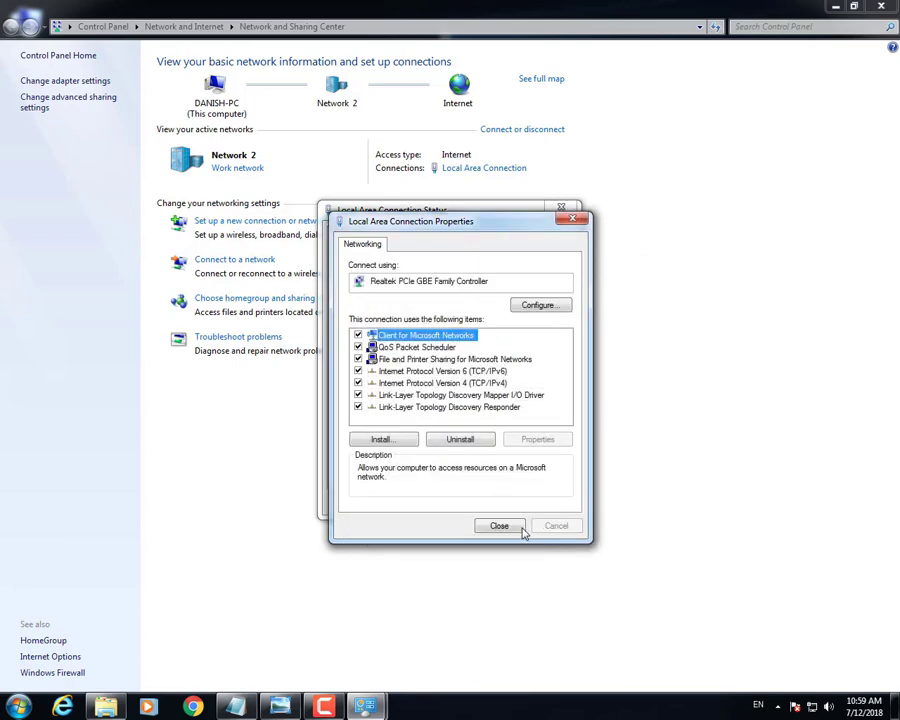
click(519, 530)
click(535, 502)
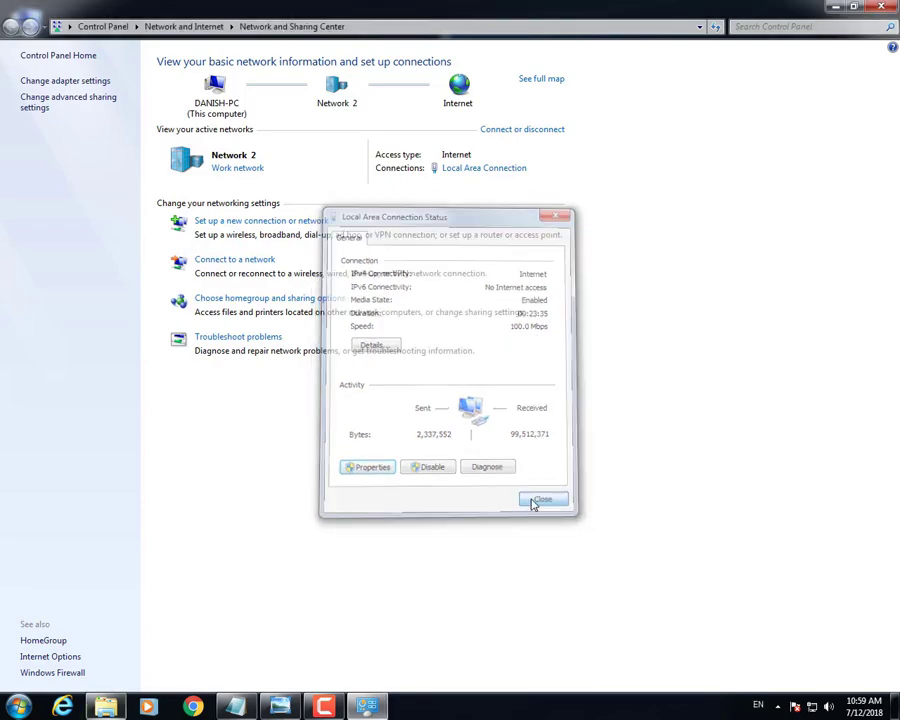
click(878, 7)
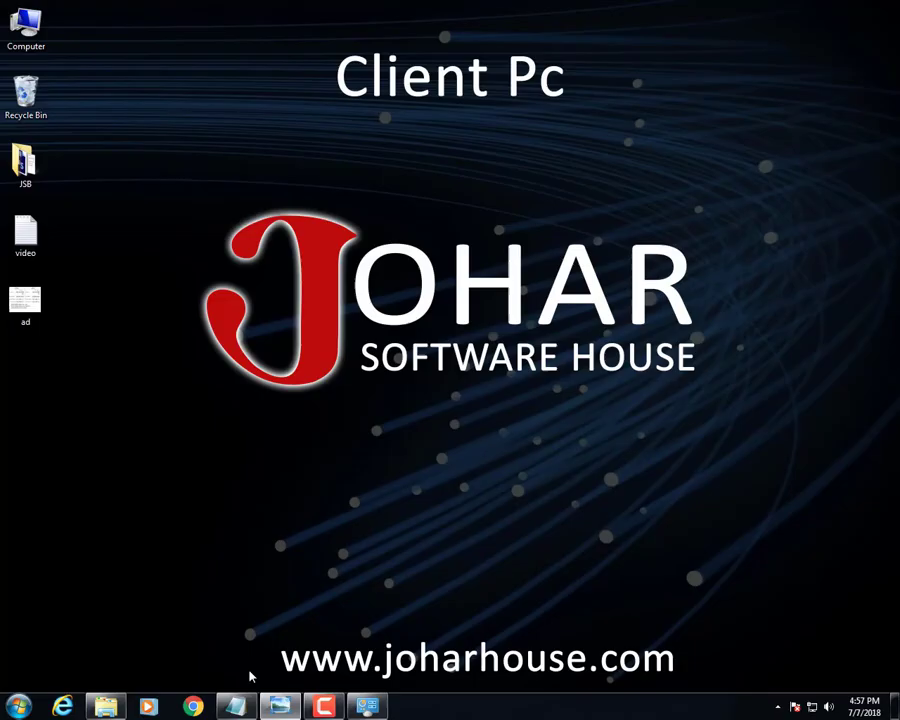
Step: Mark the 'Off Your Firewall' note and go to the Windows Firewall settings
click(367, 706)
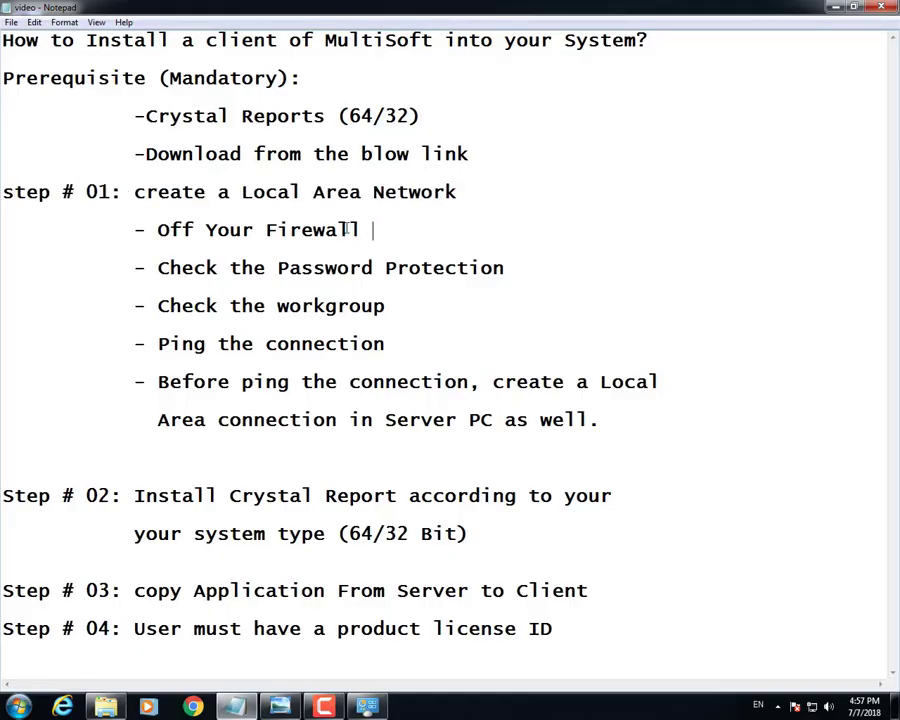
drag(372, 230, 161, 236)
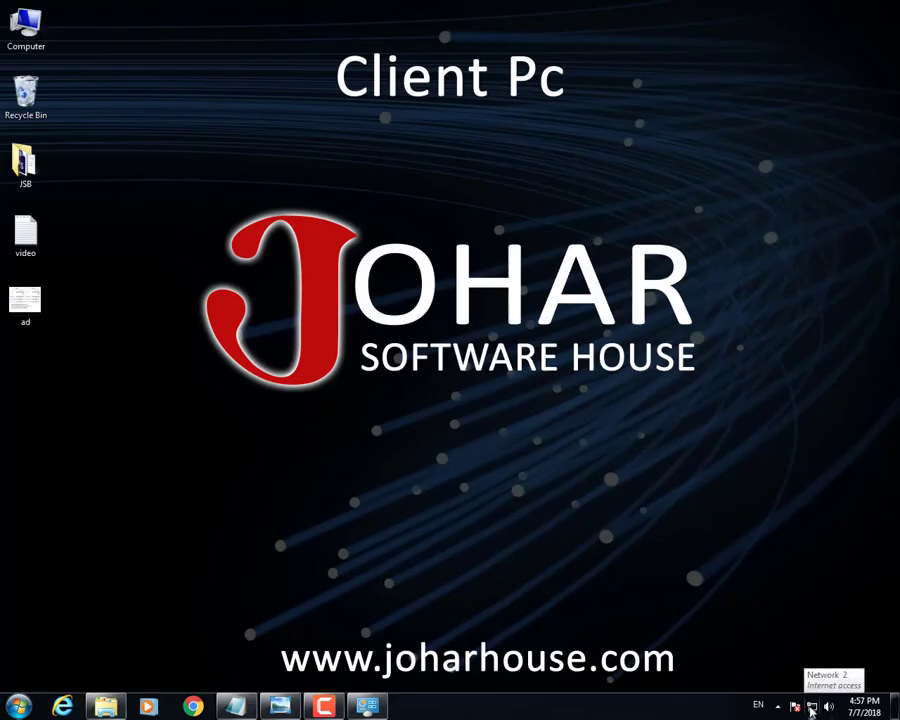
right_click(795, 706)
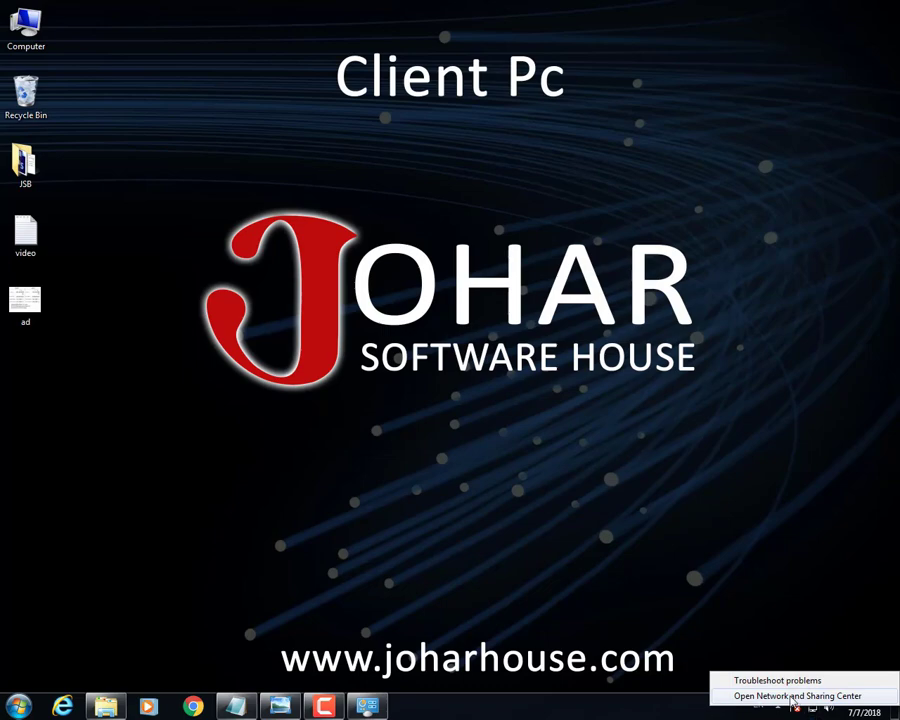
click(795, 697)
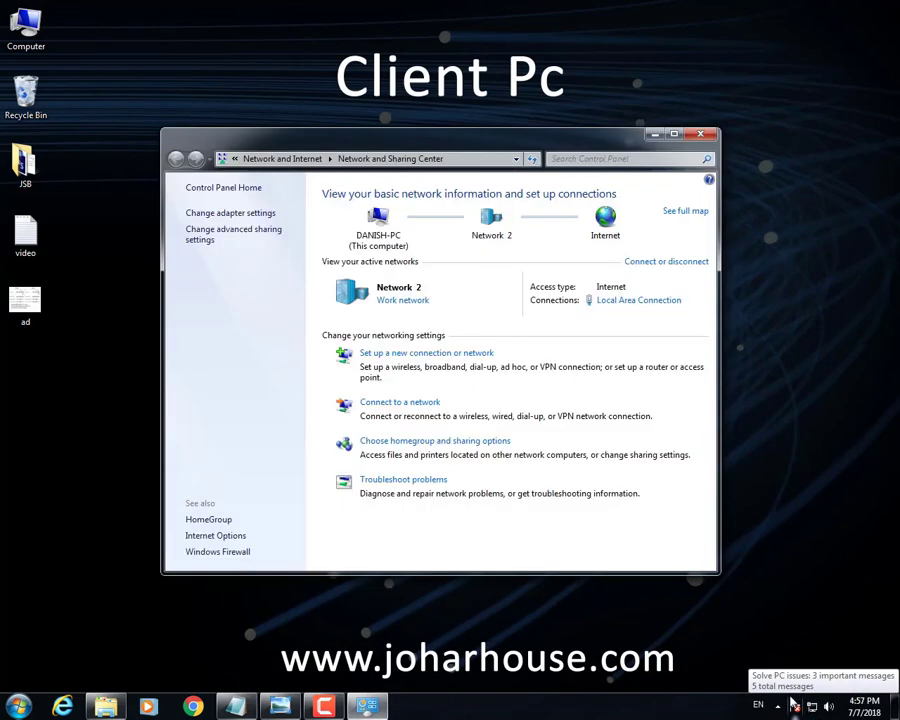
click(217, 557)
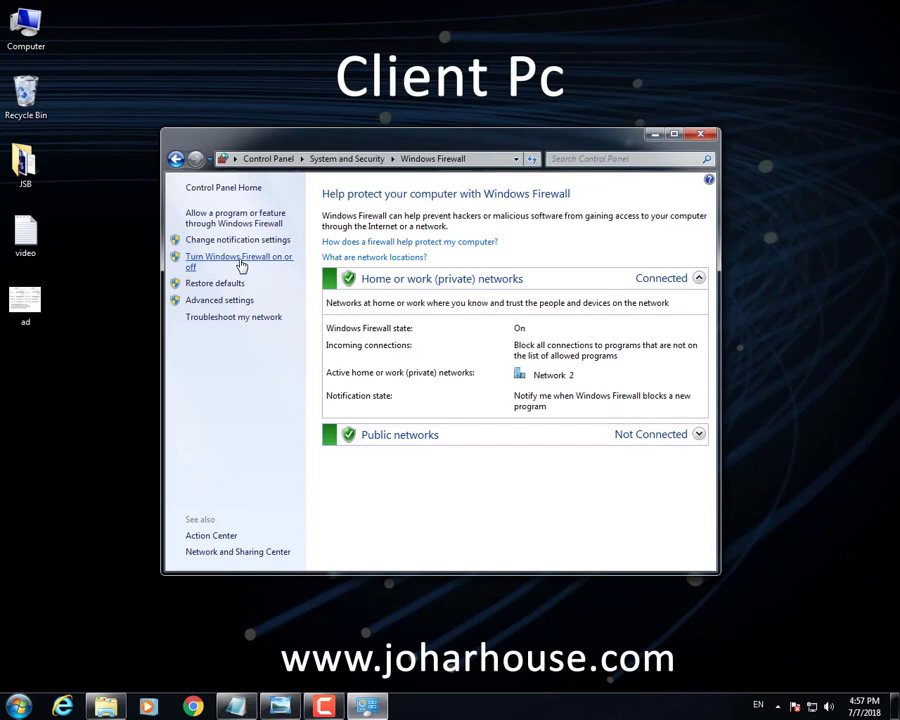
Step: Select Turn off for home/work and public networks, confirm, and close Windows Firewall
click(238, 261)
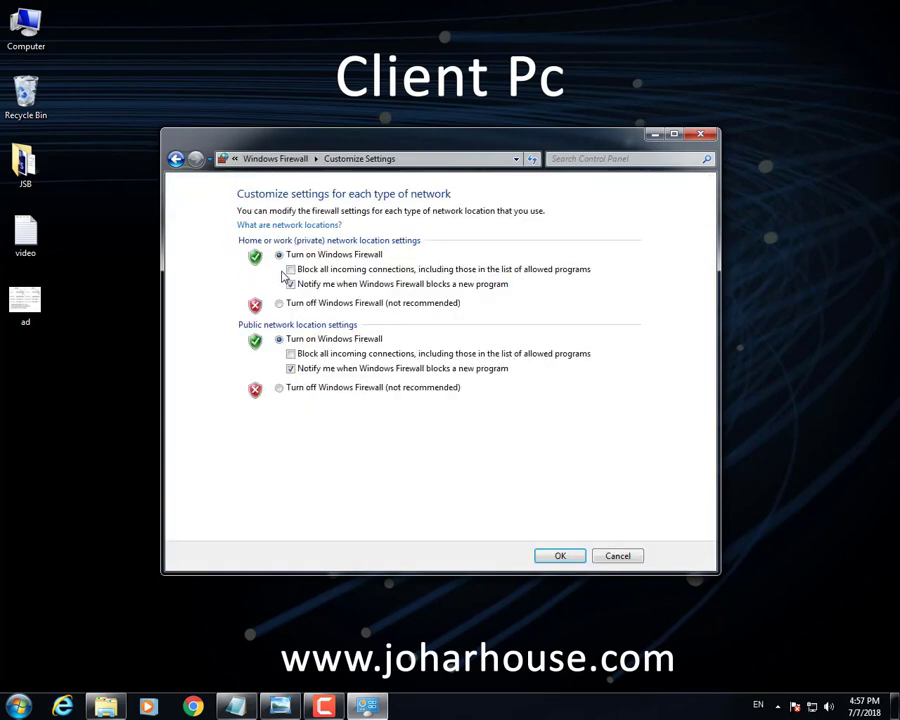
click(279, 303)
click(279, 388)
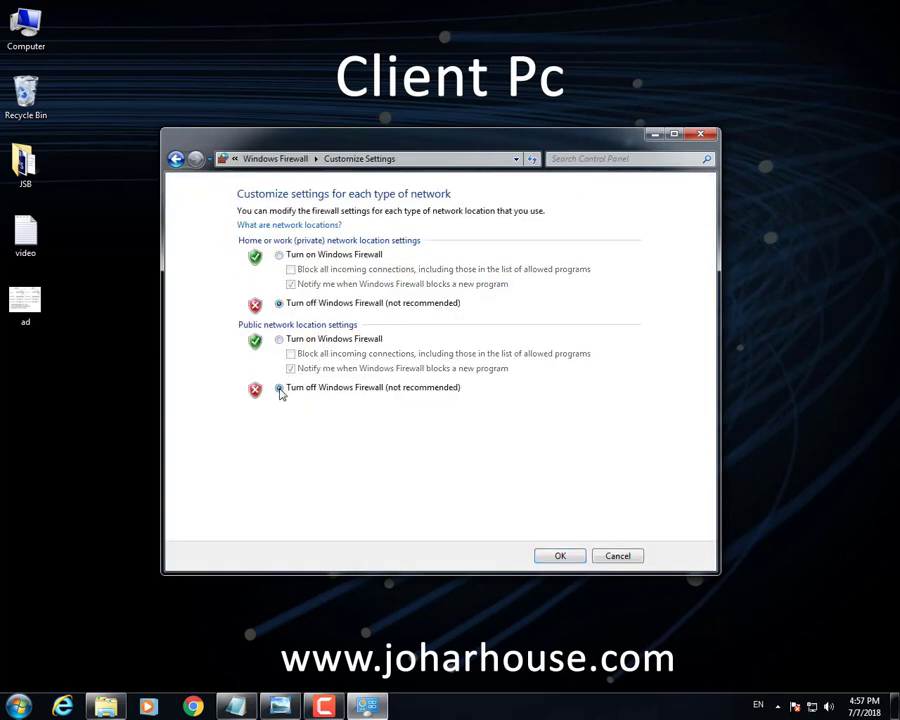
click(558, 556)
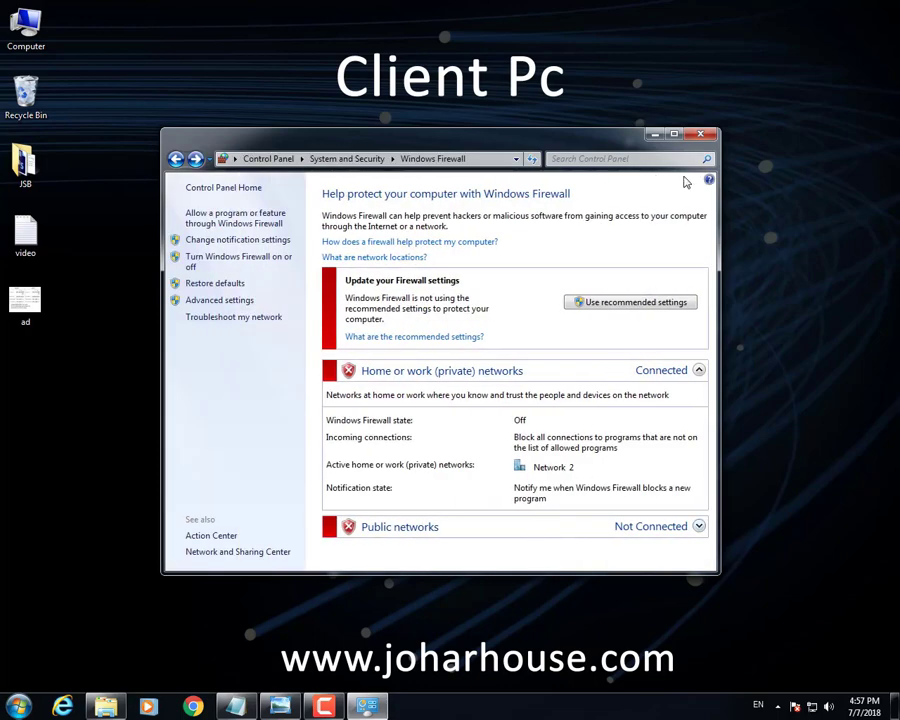
click(701, 136)
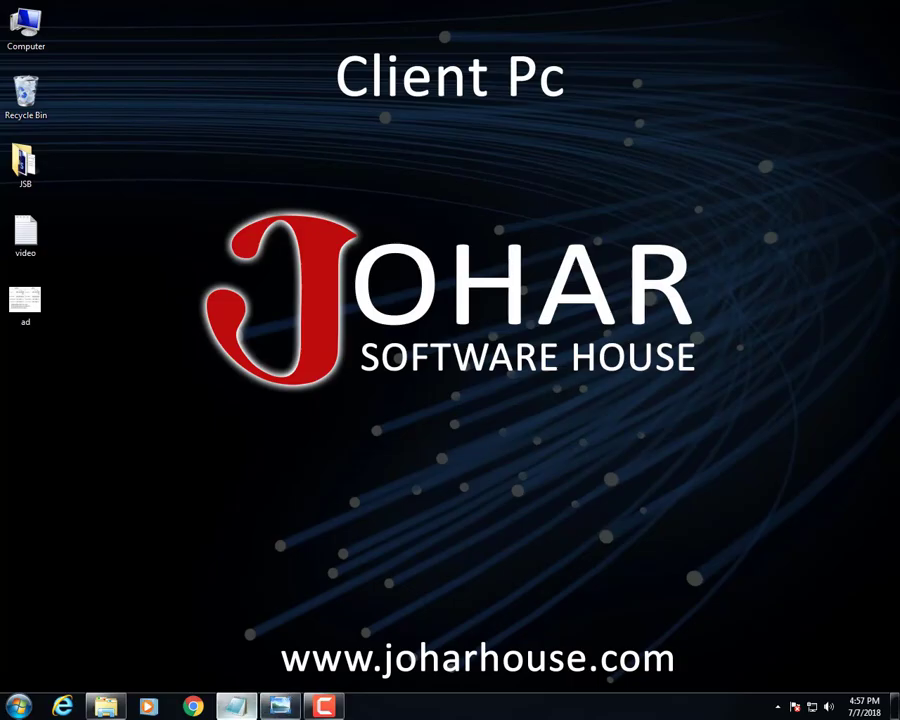
click(235, 706)
Step: Mark the password protection note, then select Turn off password protected sharing and save changes
drag(505, 268, 157, 268)
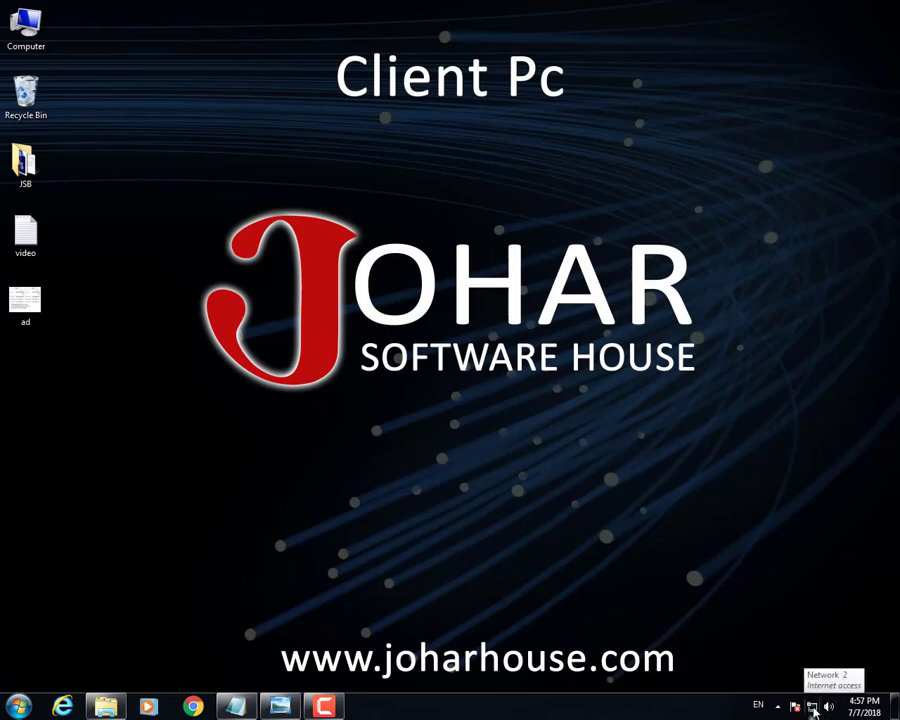
right_click(811, 706)
click(808, 694)
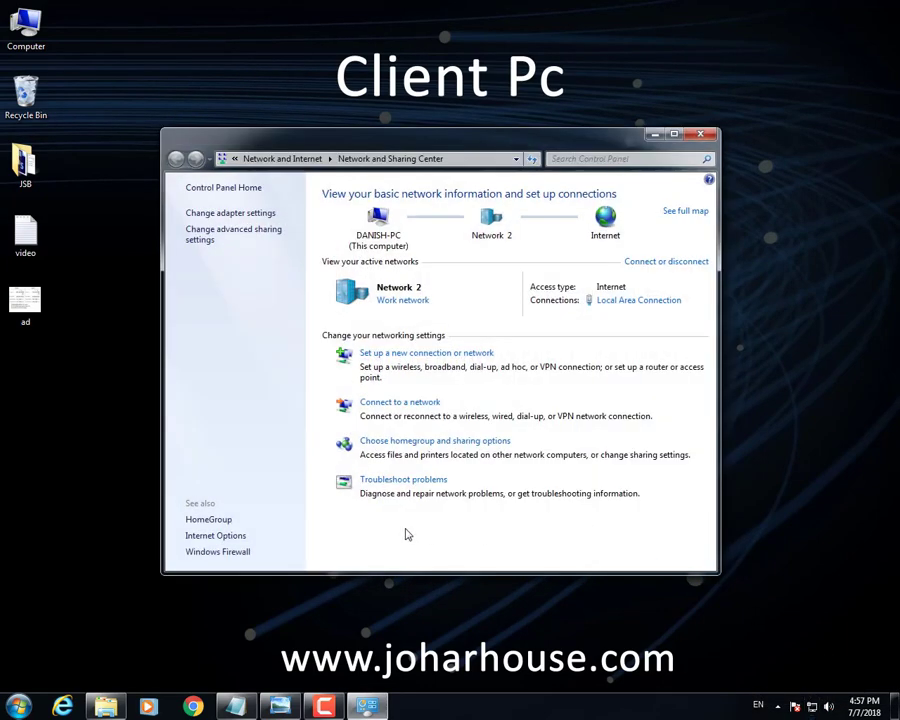
click(227, 238)
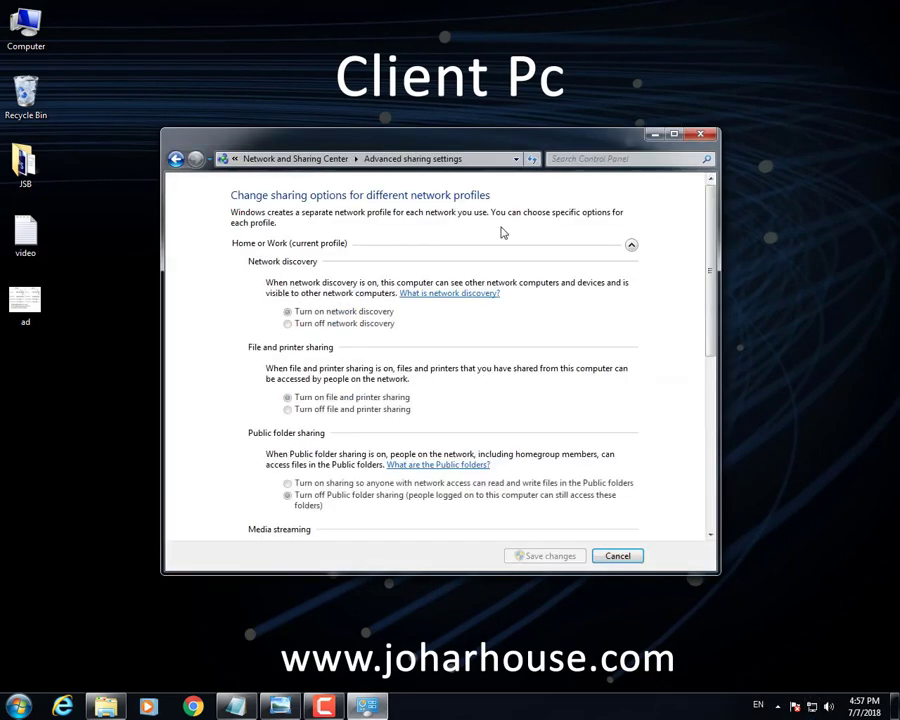
click(674, 133)
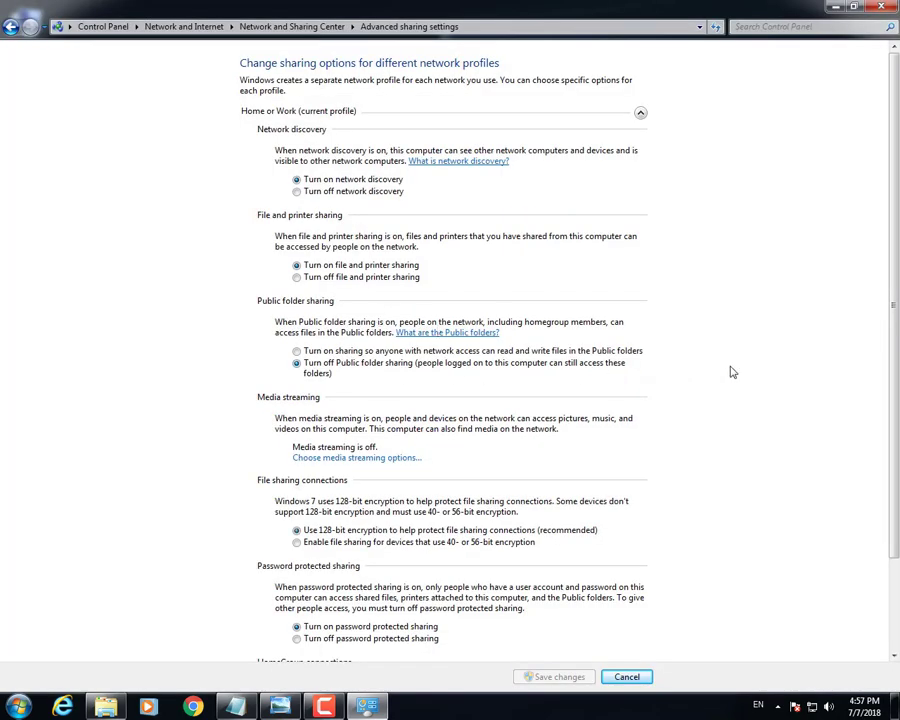
scroll(731, 369, down, 2)
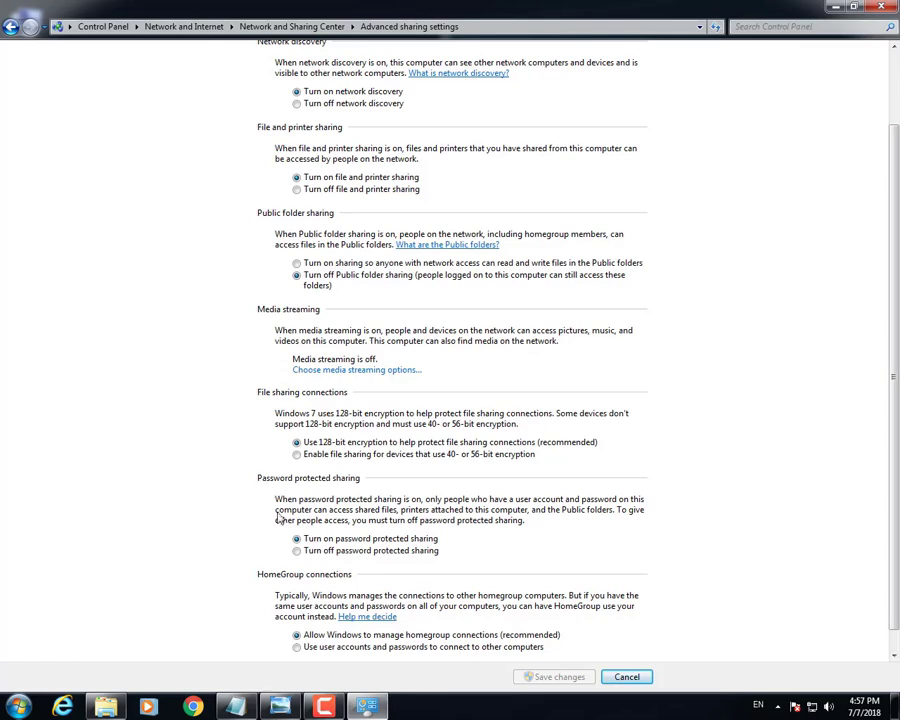
click(296, 551)
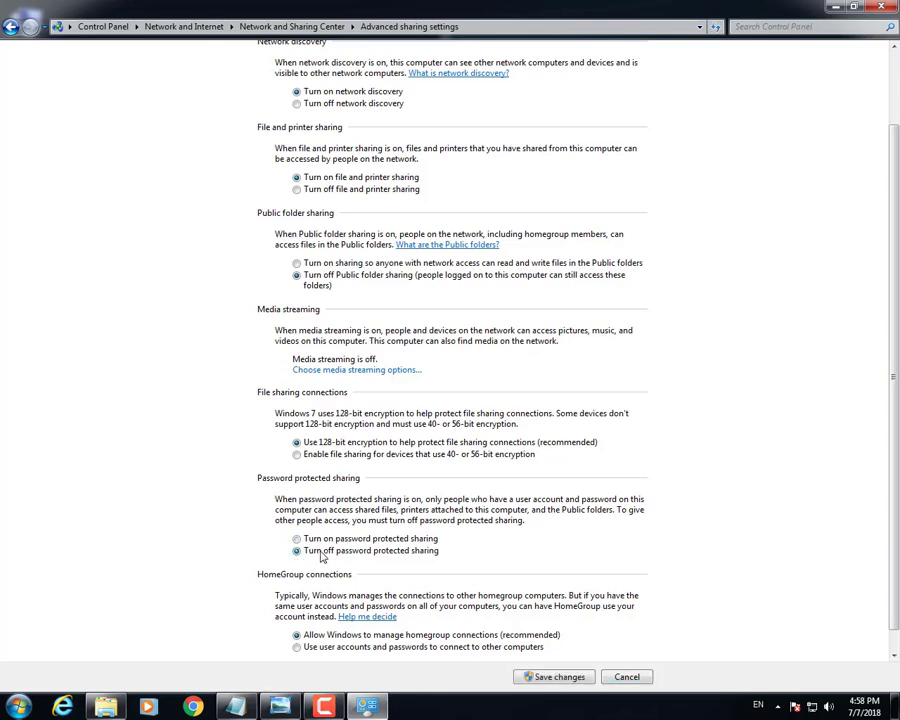
click(530, 676)
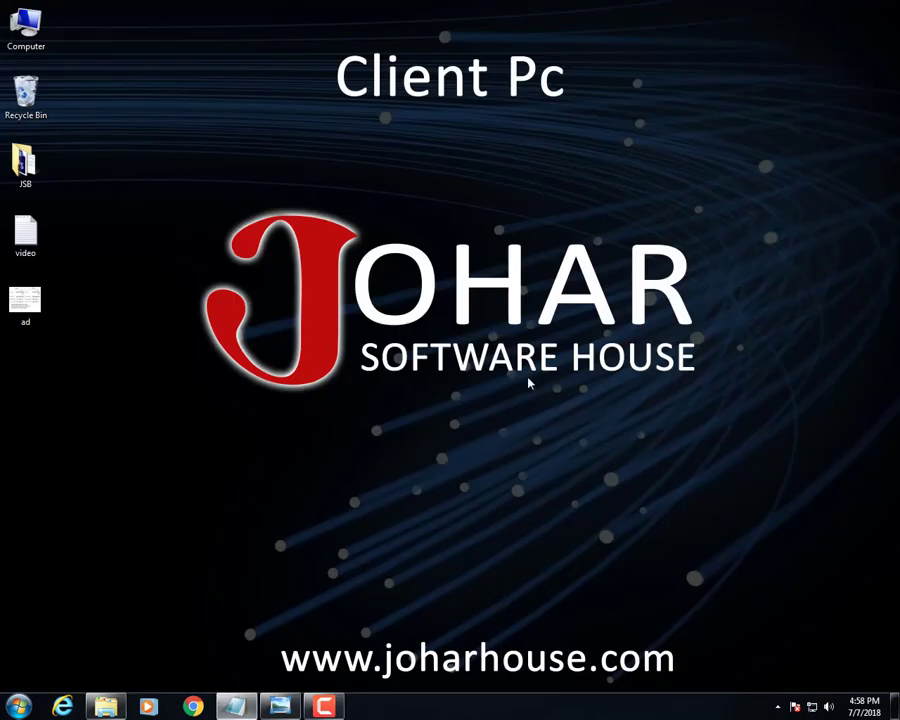
Step: Mark the 'Check the workgroup' note and open the Computer's System properties
click(254, 700)
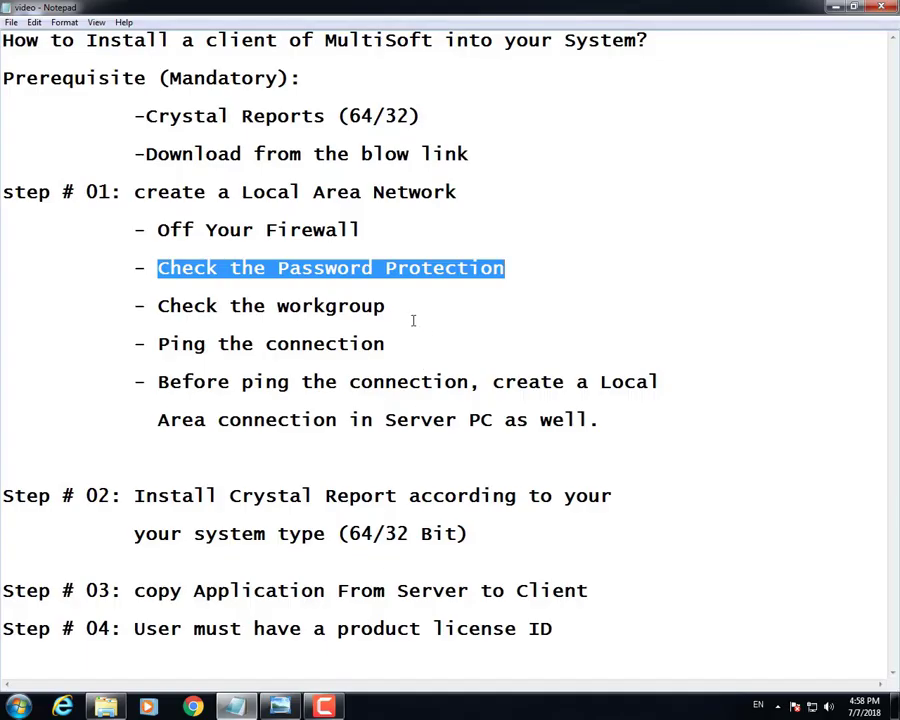
drag(385, 306, 158, 307)
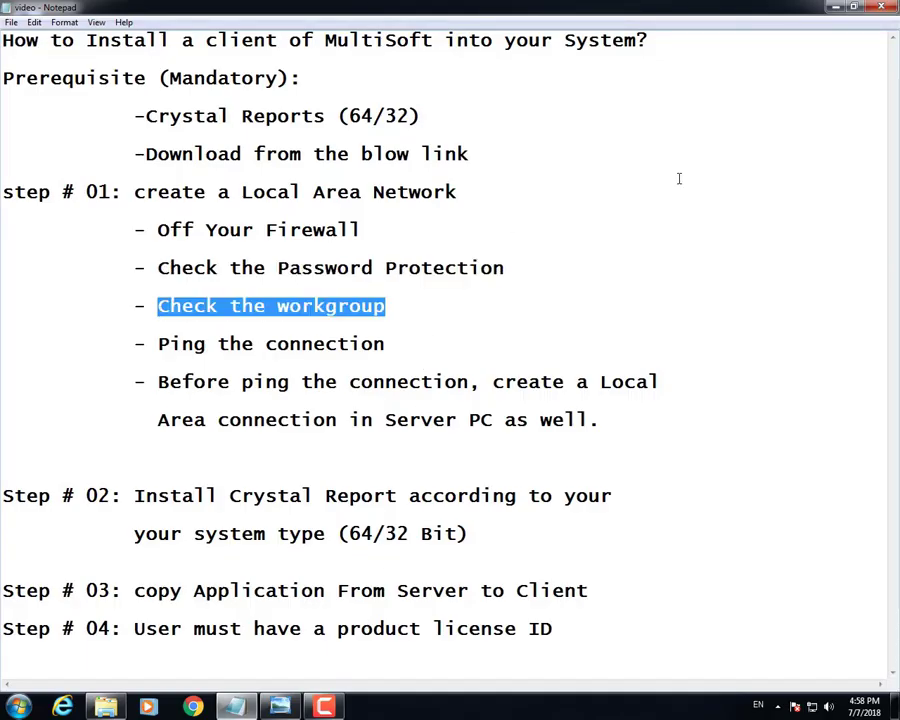
click(835, 12)
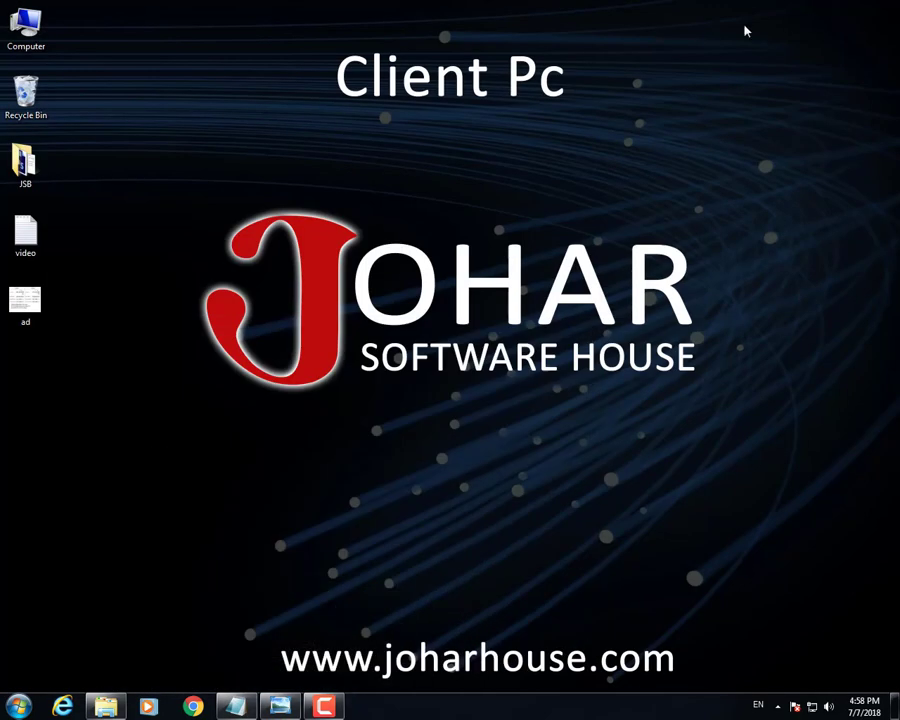
right_click(26, 28)
click(64, 158)
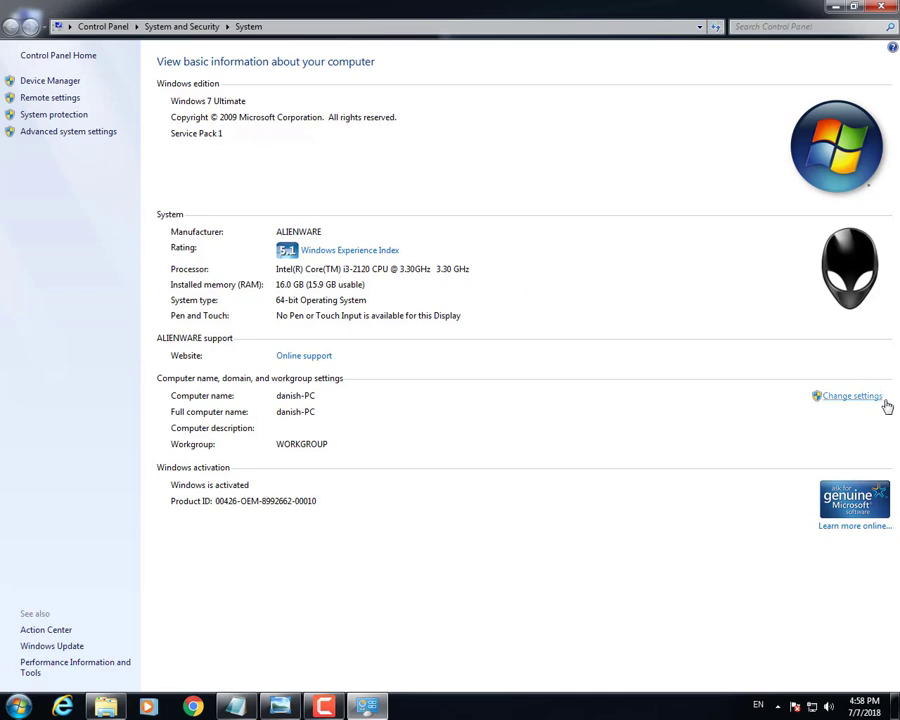
Step: Confirm the workgroup is WORKGROUP in the name change dialog, cancel, and close System windows
click(843, 398)
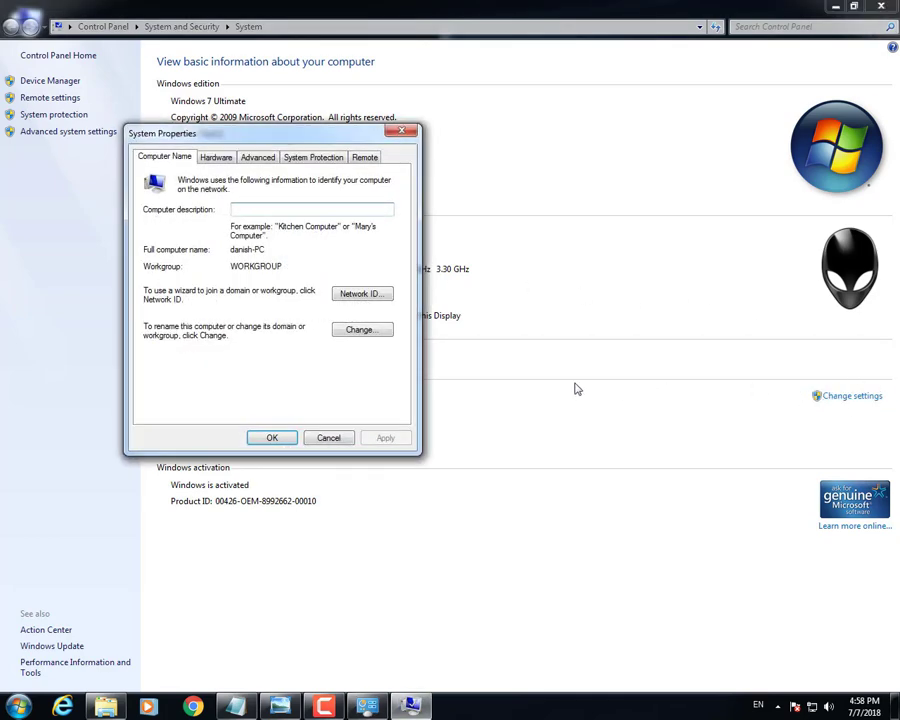
click(360, 333)
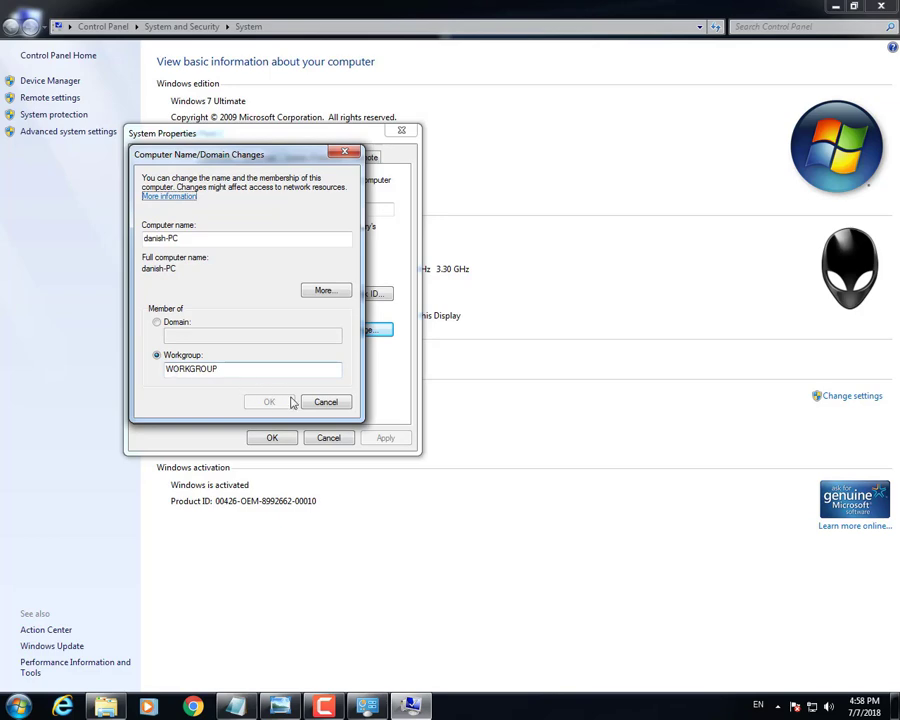
click(322, 401)
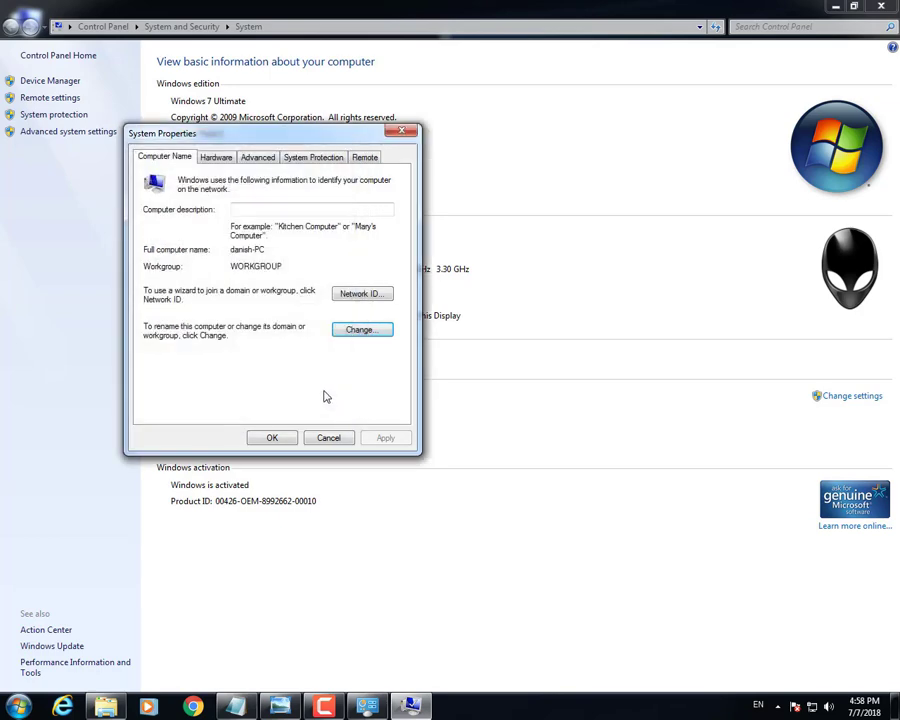
click(404, 134)
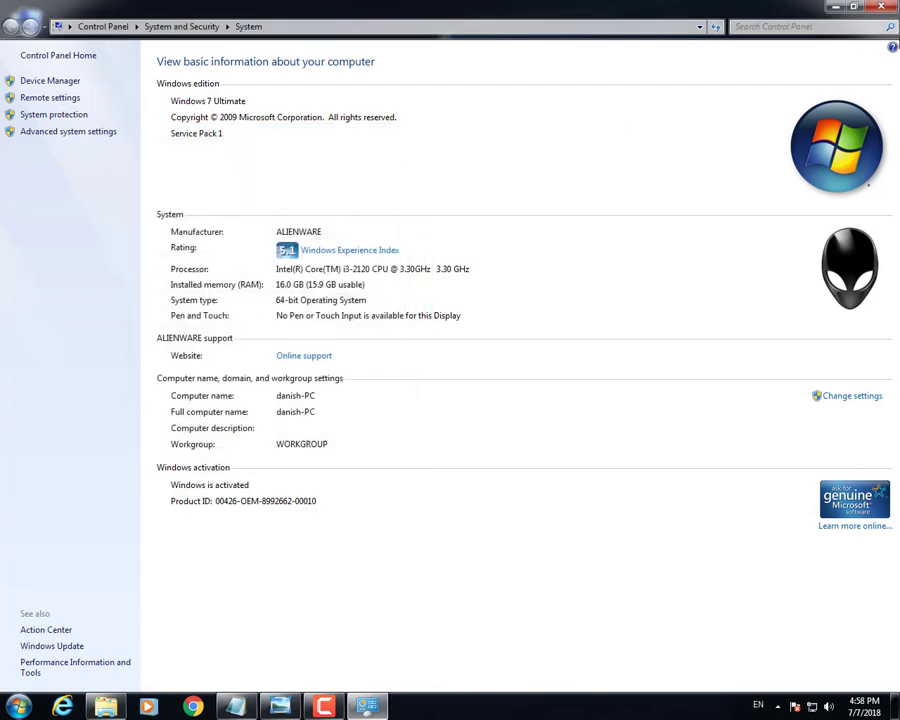
click(893, 10)
Step: Highlight the 'Before ping the connection' note about creating the server's Local Area connection
click(252, 700)
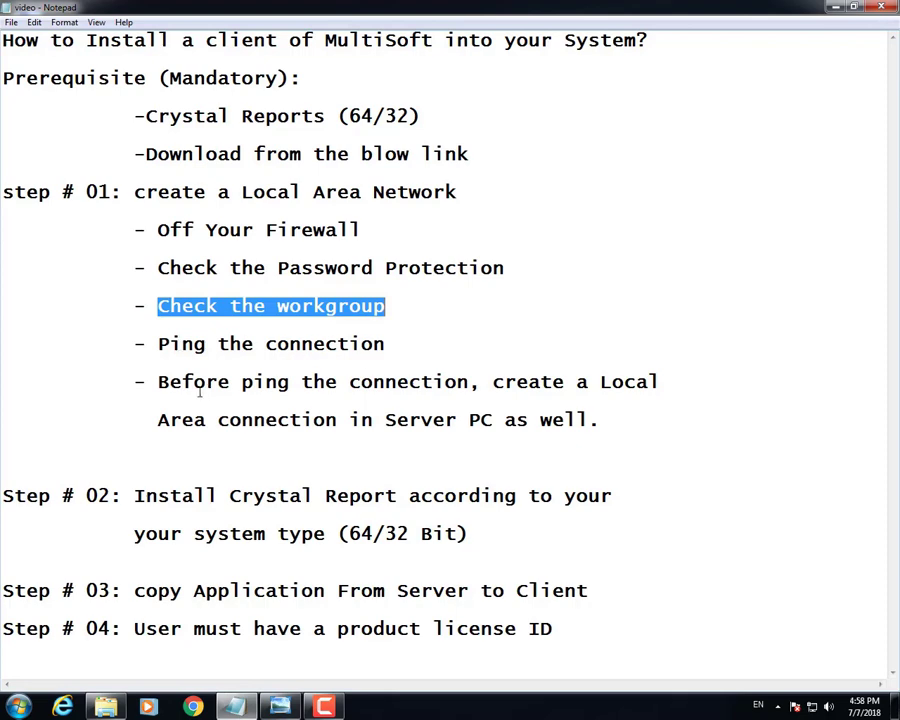
drag(158, 381, 304, 383)
drag(422, 382, 630, 420)
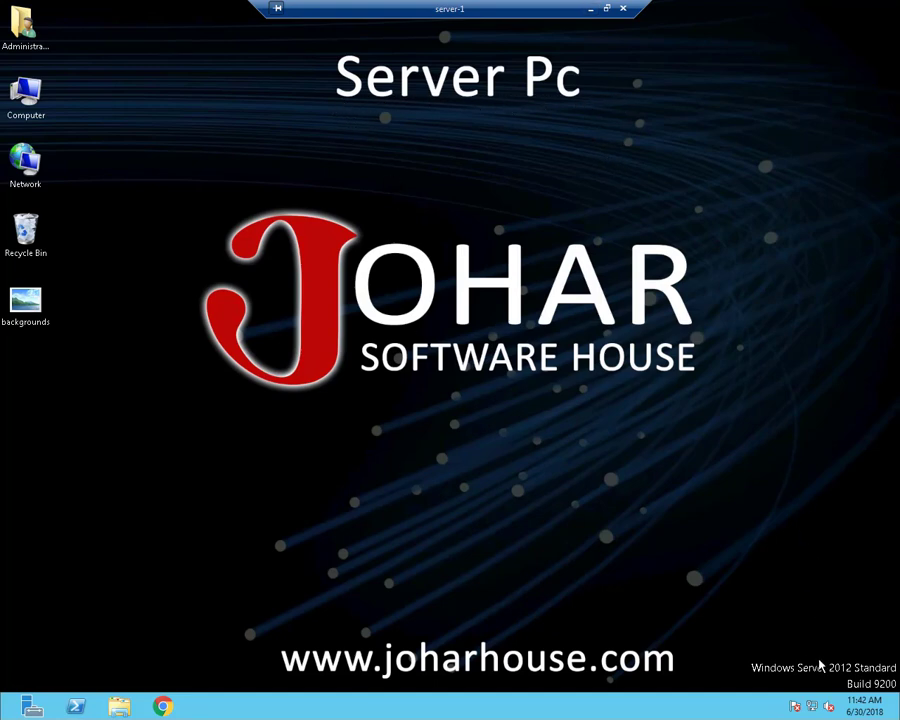
Step: Open the server Ethernet connection's Internet Protocol Version 4 (TCP/IPv4) properties
right_click(811, 706)
click(800, 697)
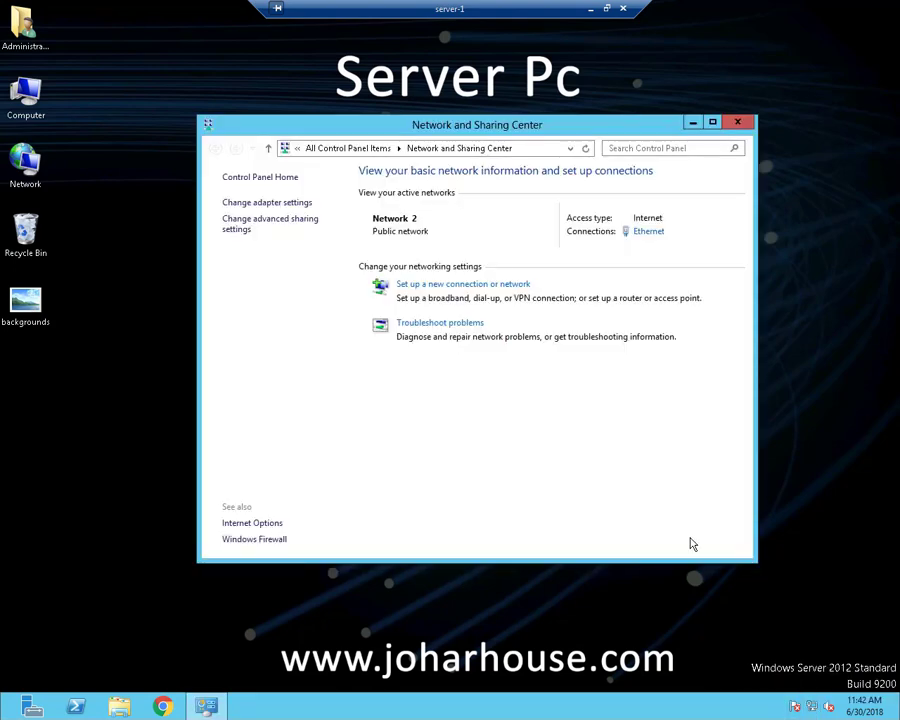
click(648, 233)
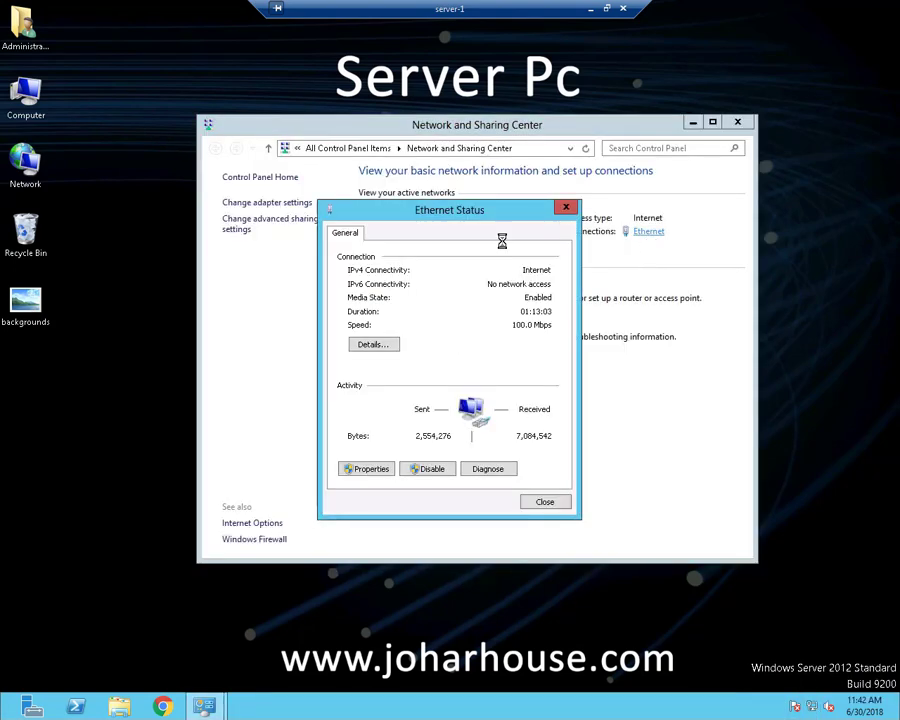
click(369, 469)
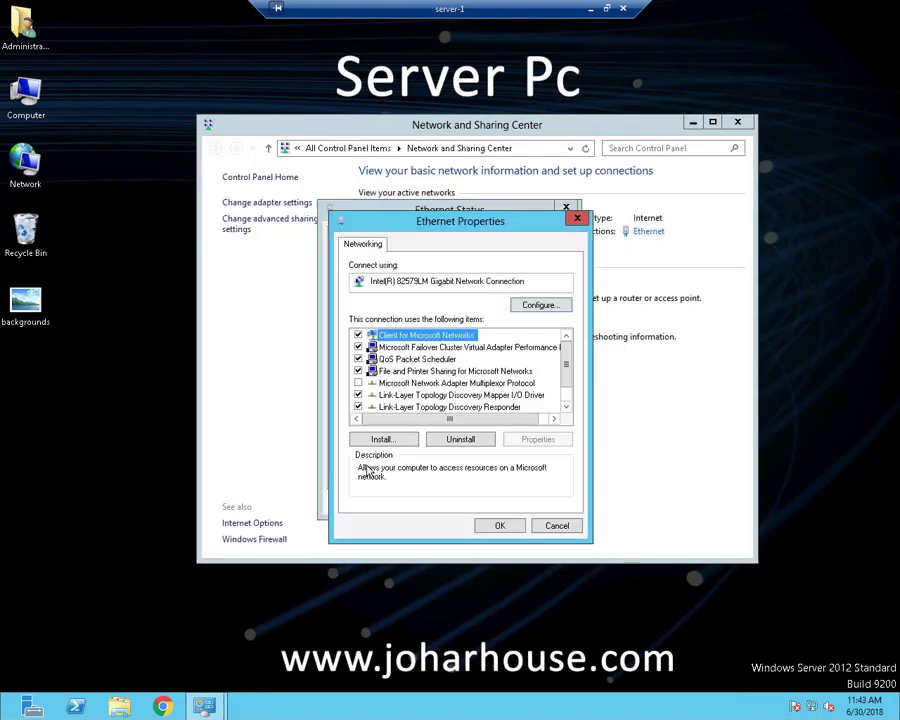
click(520, 406)
scroll(522, 406, down, 1)
click(465, 408)
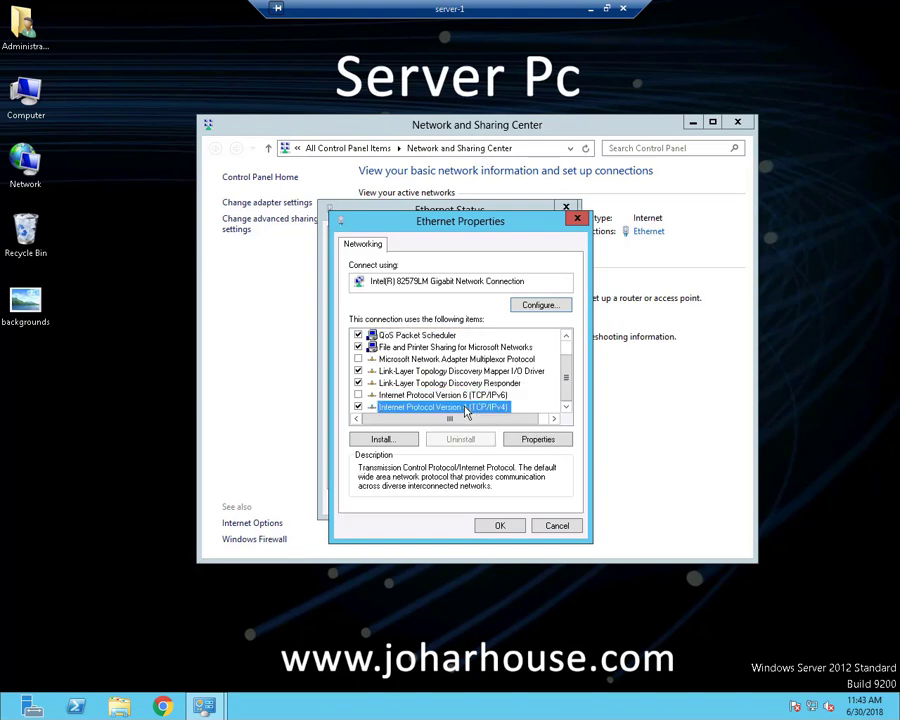
click(535, 439)
Step: Set static IP 192.168.1.50, mask 255.255.255.0, gateway and DNS 192.168.1.1, then close the dialogs
click(432, 377)
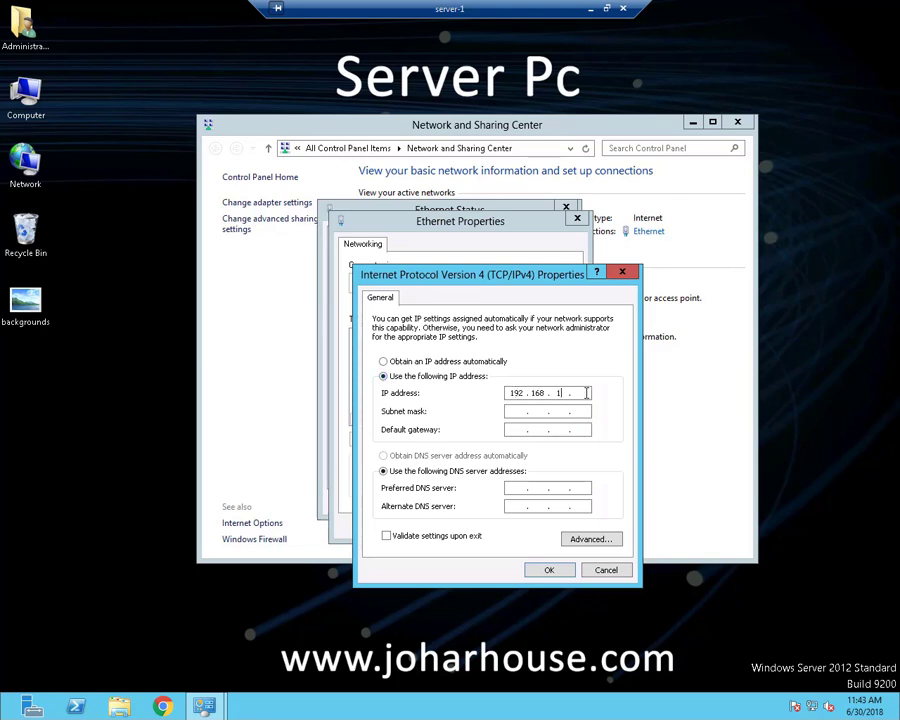
click(523, 410)
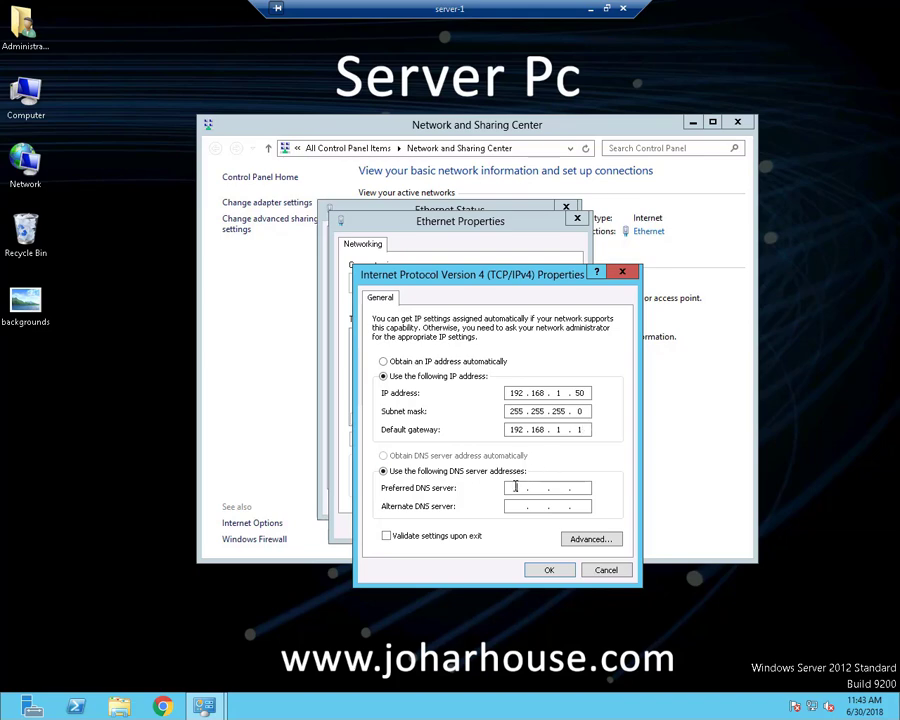
click(585, 488)
click(561, 578)
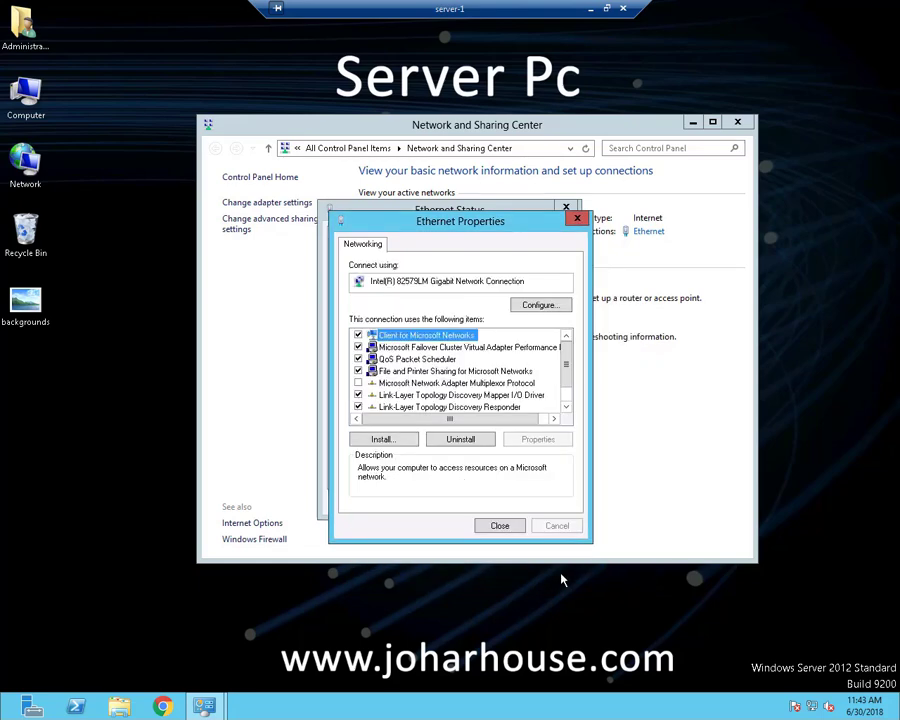
click(503, 527)
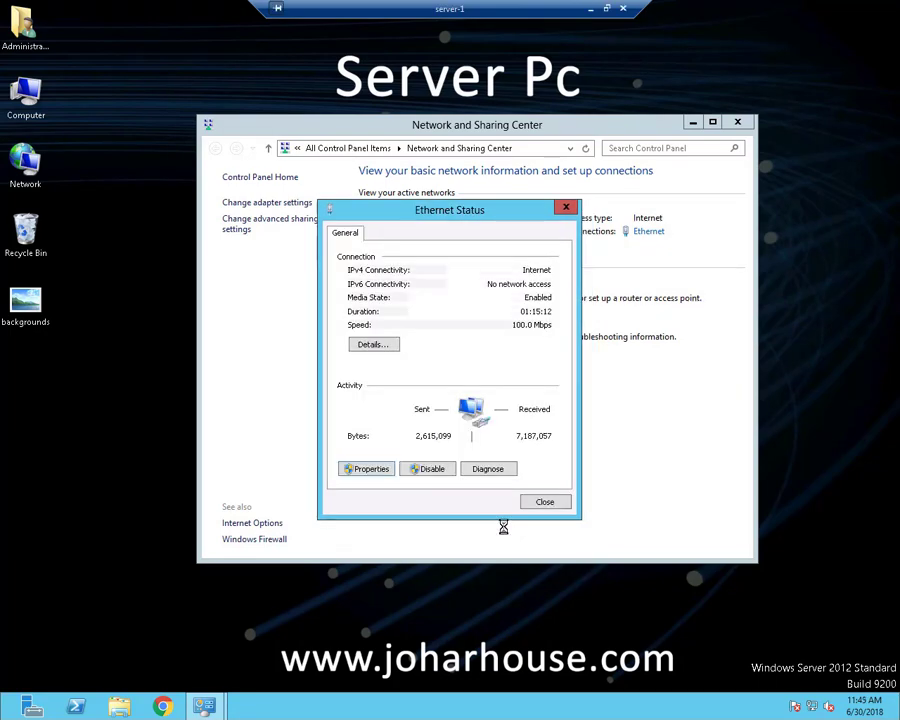
click(559, 503)
Step: Via Network and Sharing Center, select Turn off for the server's private and public network firewalls
click(737, 123)
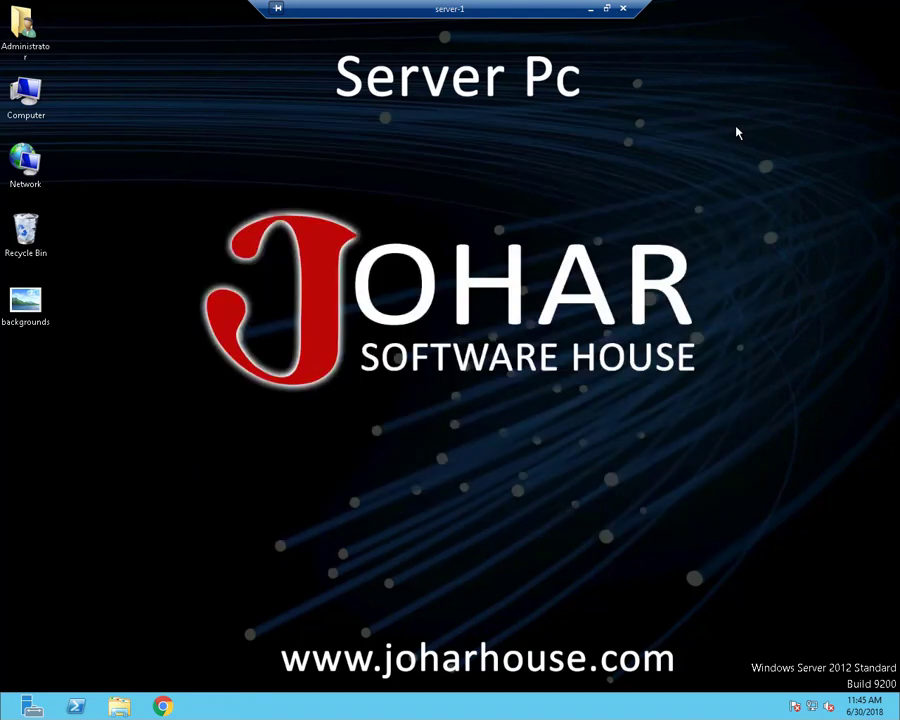
right_click(811, 706)
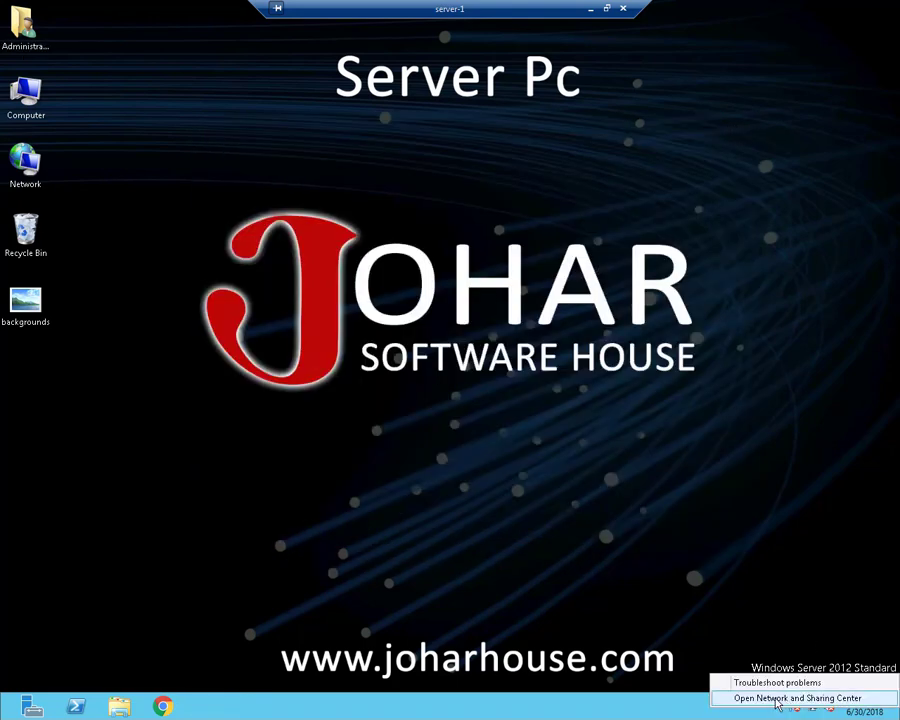
click(772, 699)
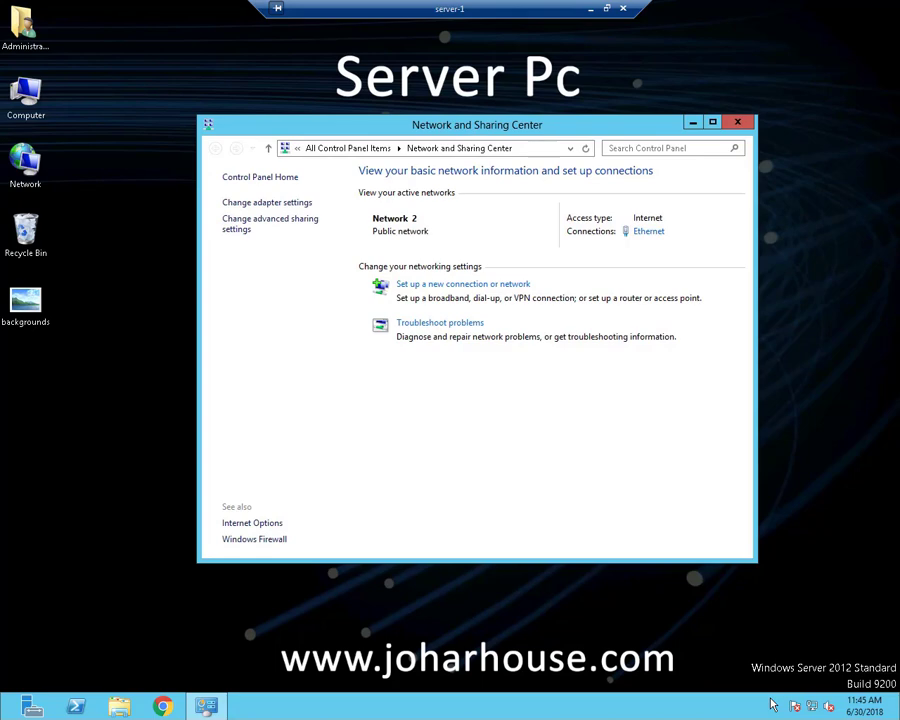
click(261, 541)
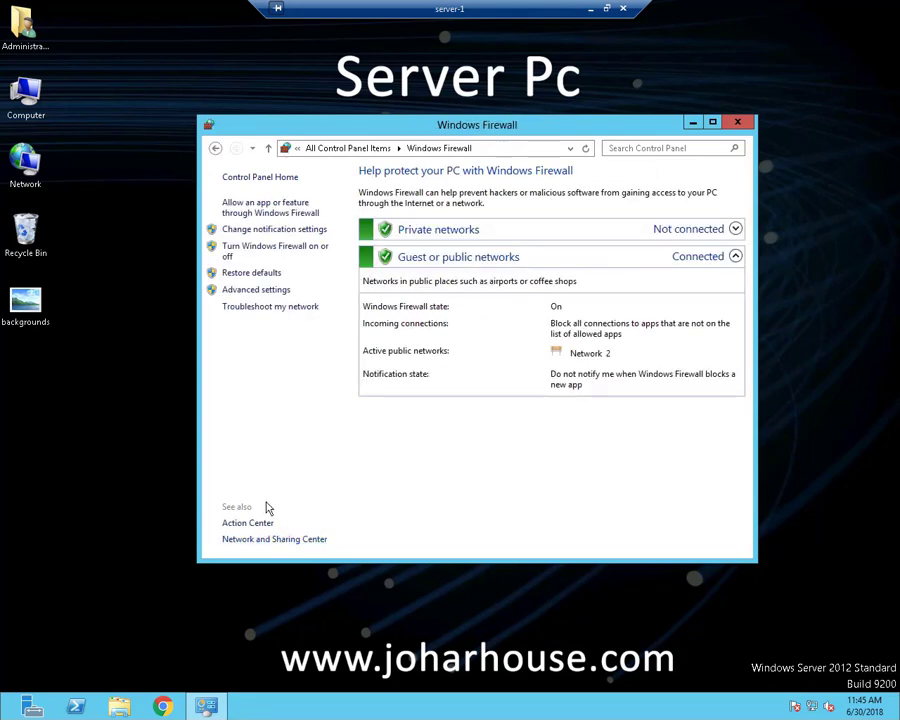
click(285, 251)
click(315, 279)
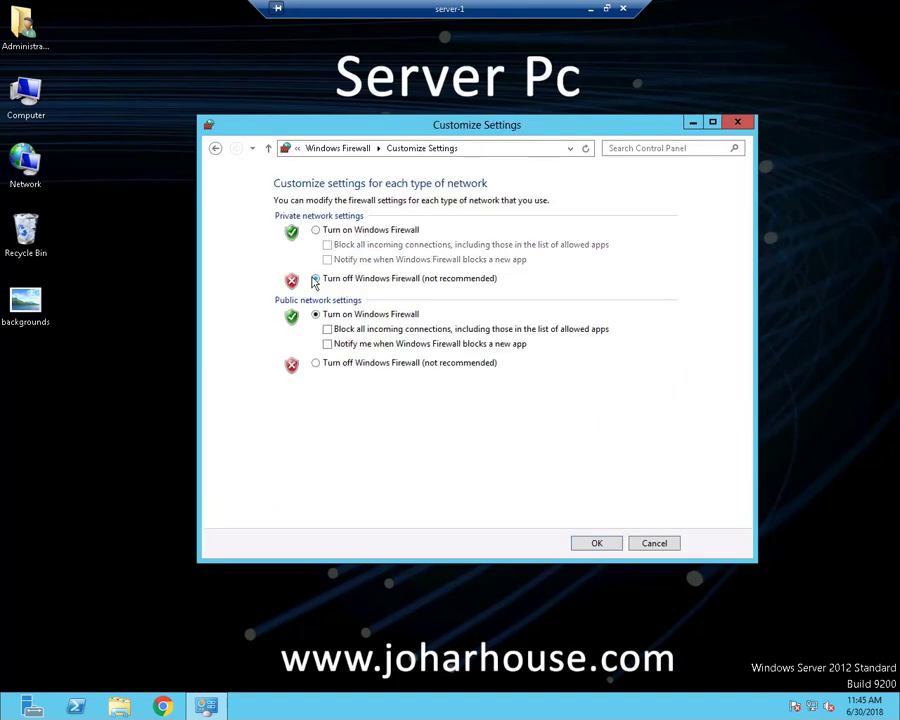
click(316, 363)
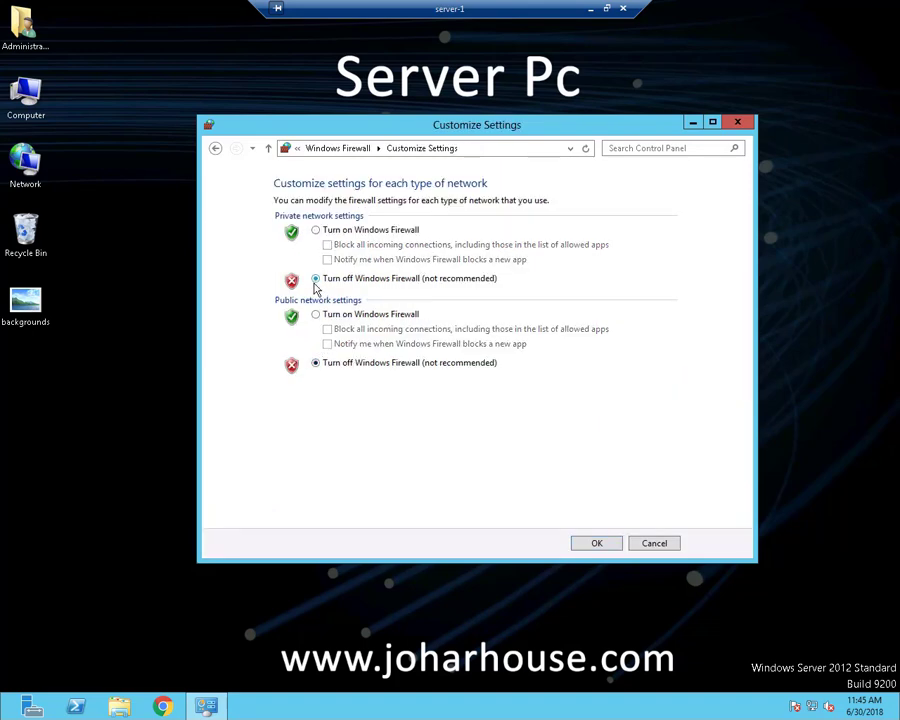
click(604, 546)
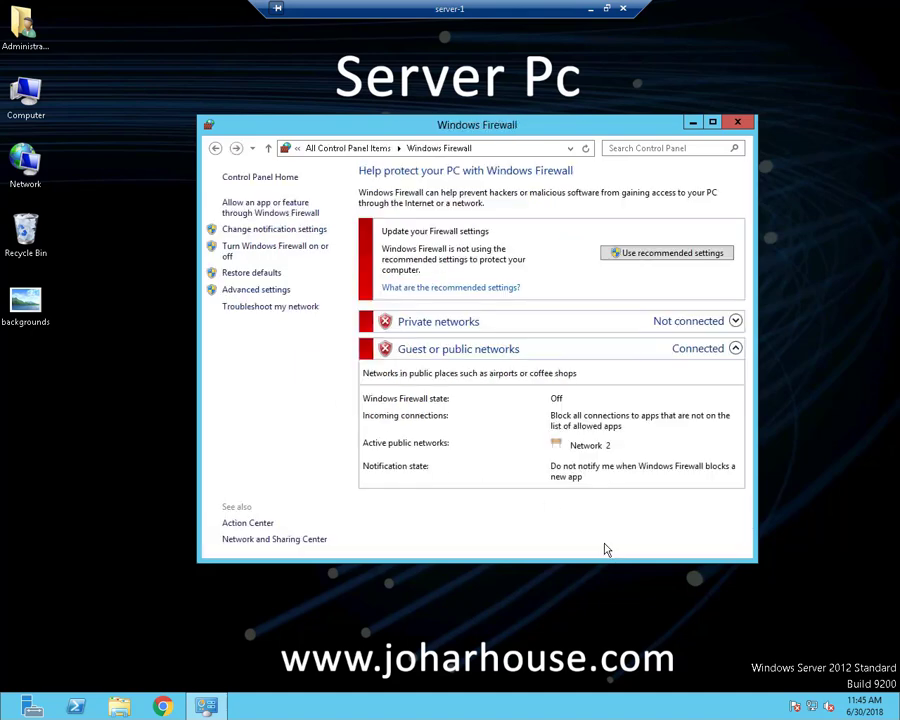
click(738, 121)
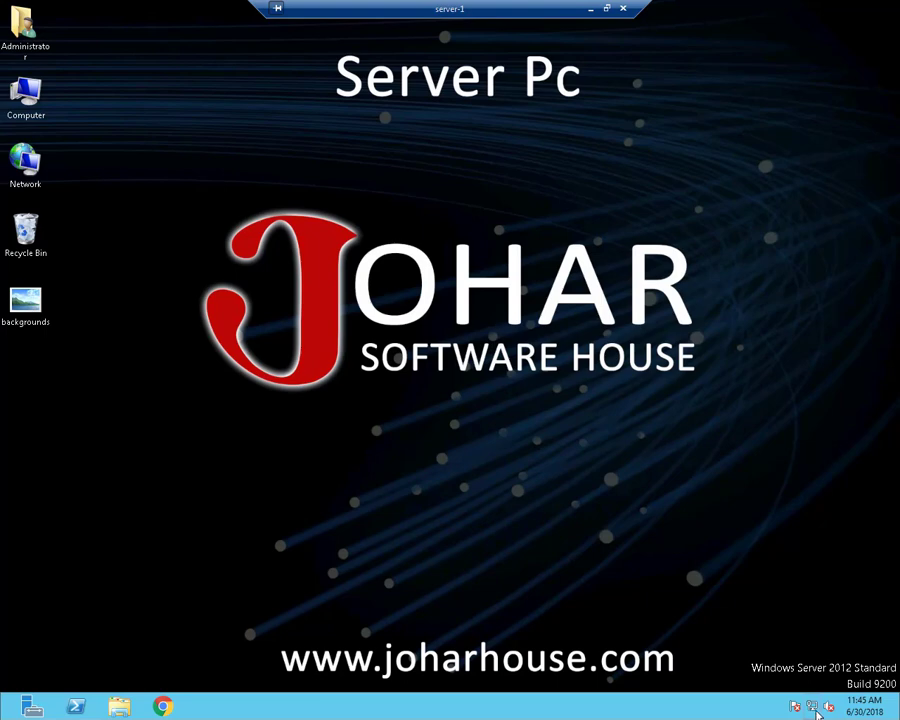
Step: Under All Networks in advanced sharing settings, select Turn off password protected sharing and save
right_click(815, 709)
click(796, 698)
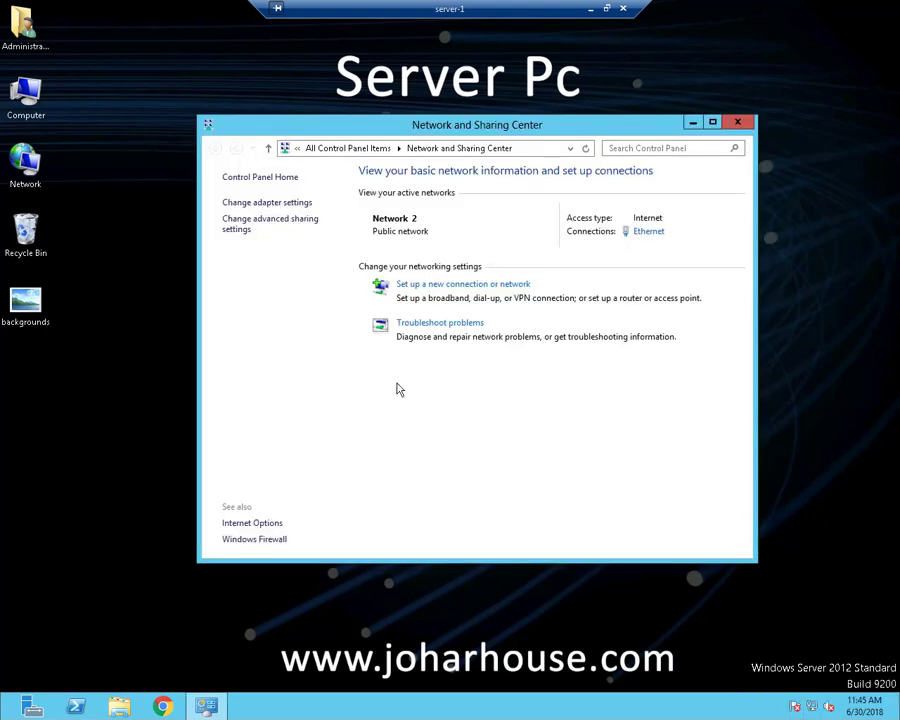
click(236, 228)
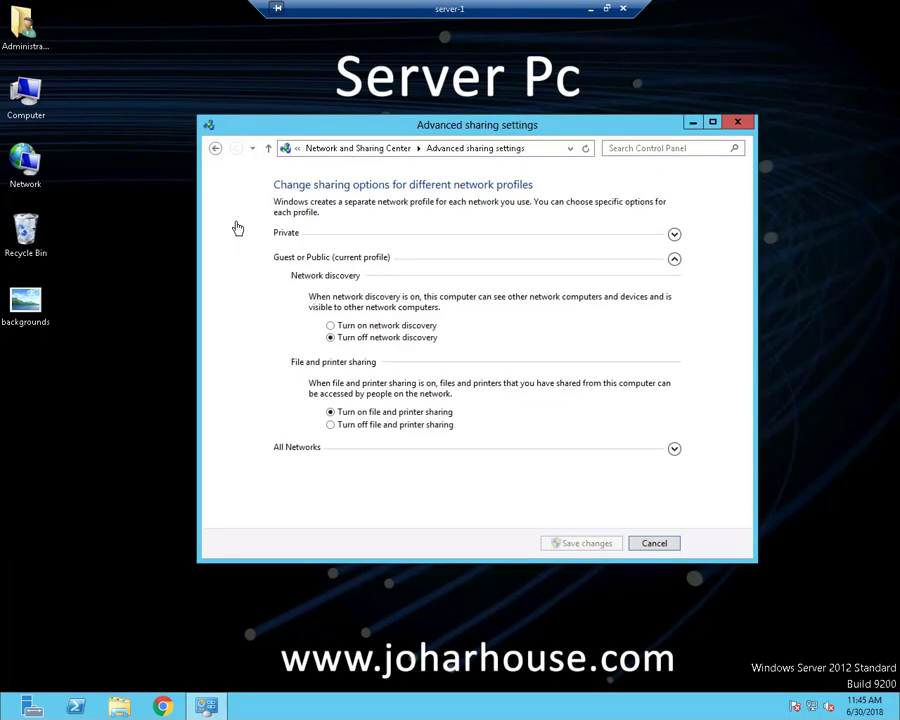
click(675, 450)
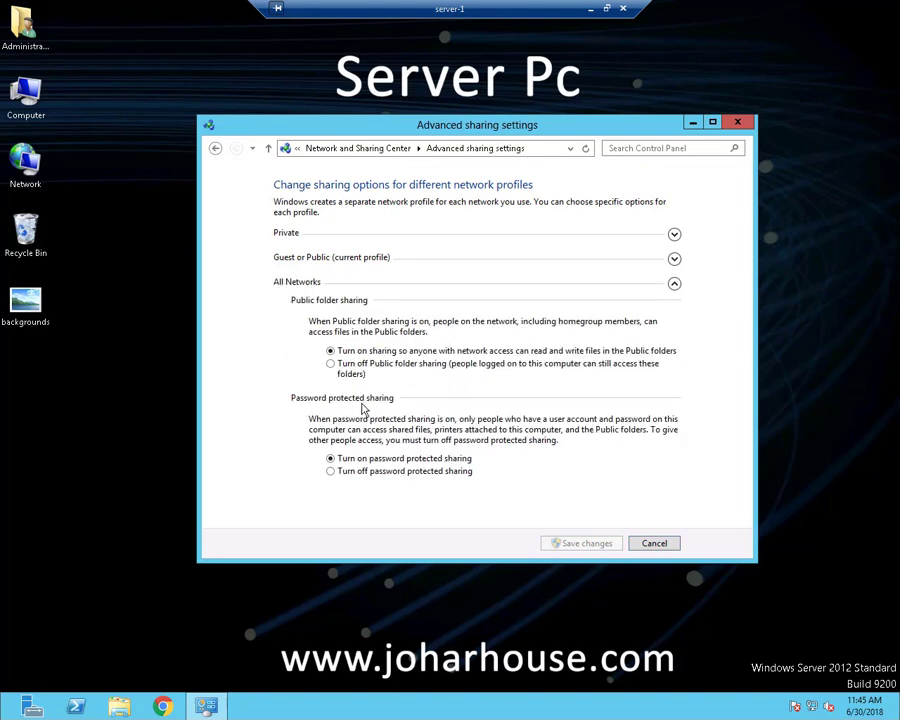
click(331, 472)
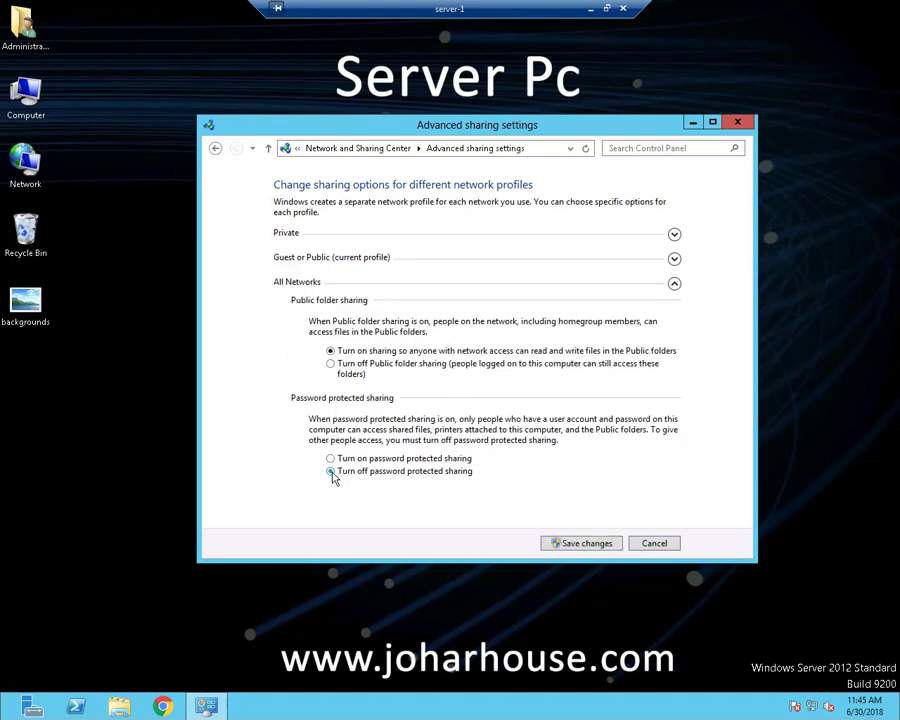
click(587, 544)
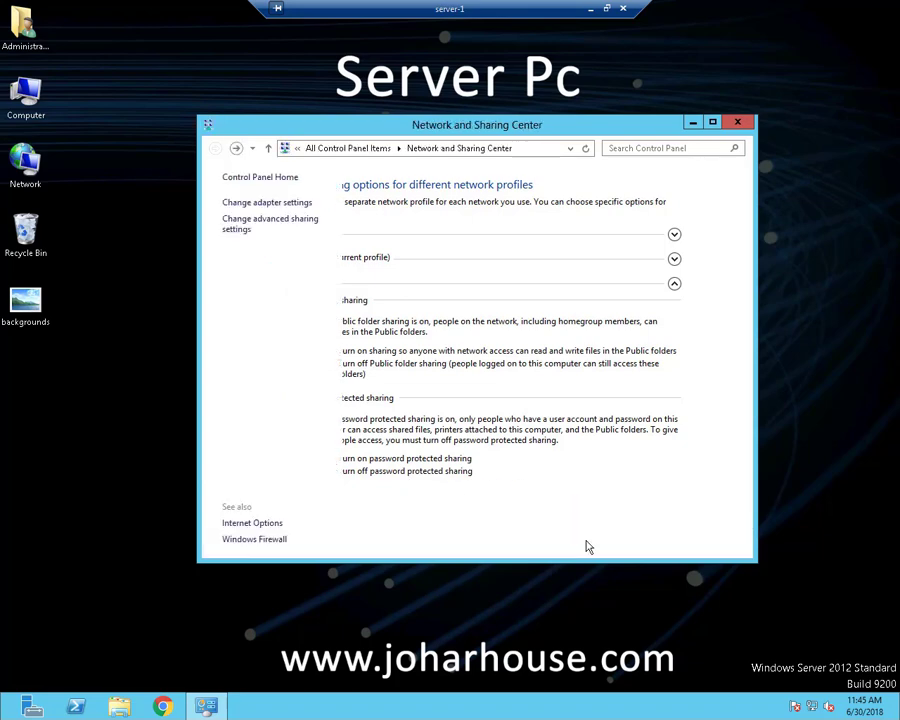
click(738, 124)
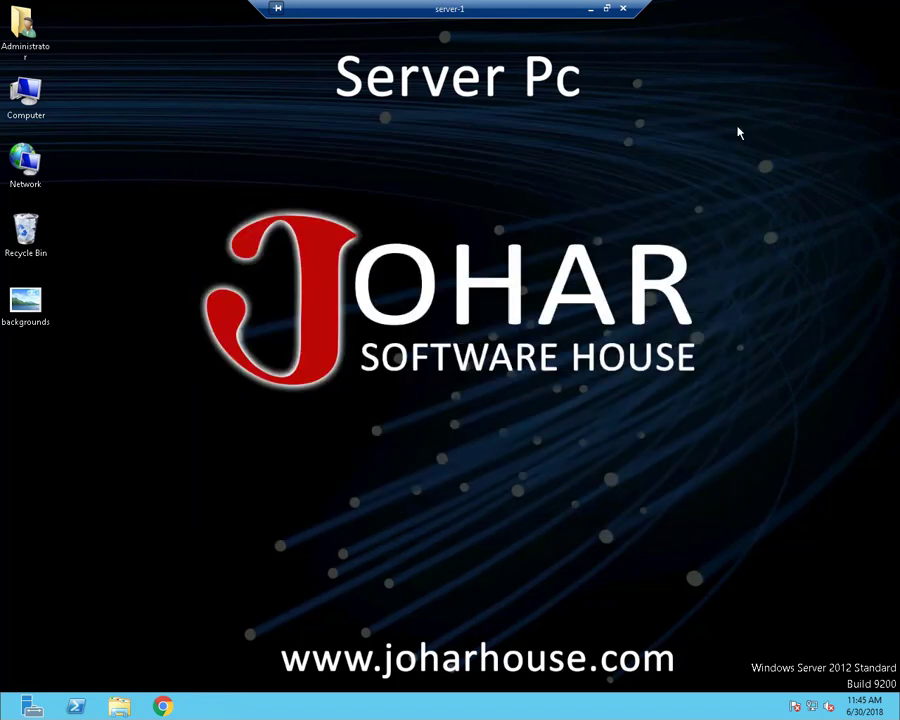
right_click(22, 105)
click(52, 242)
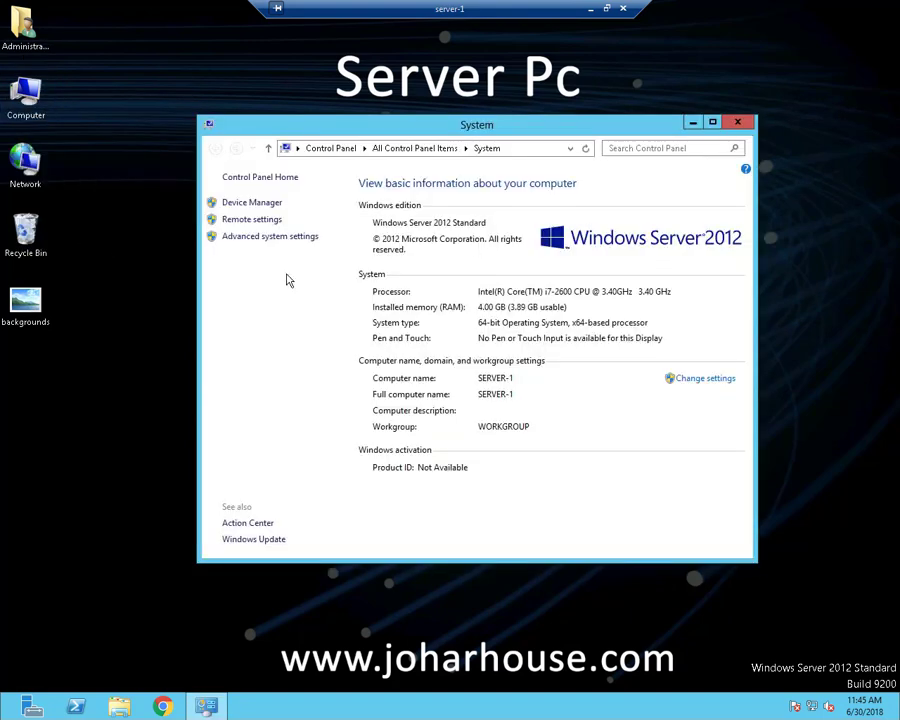
click(700, 382)
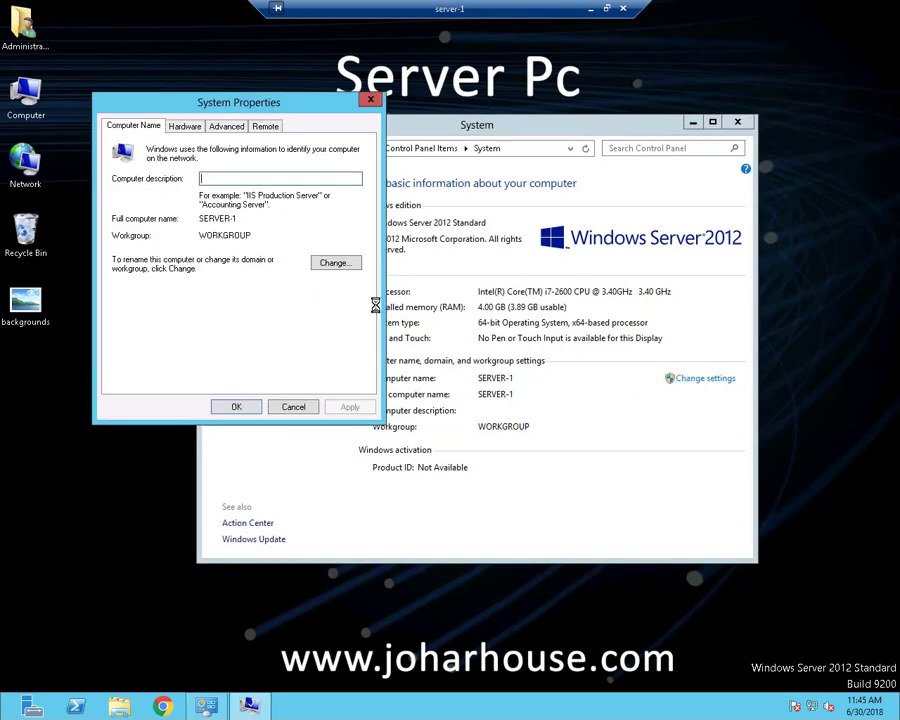
click(340, 265)
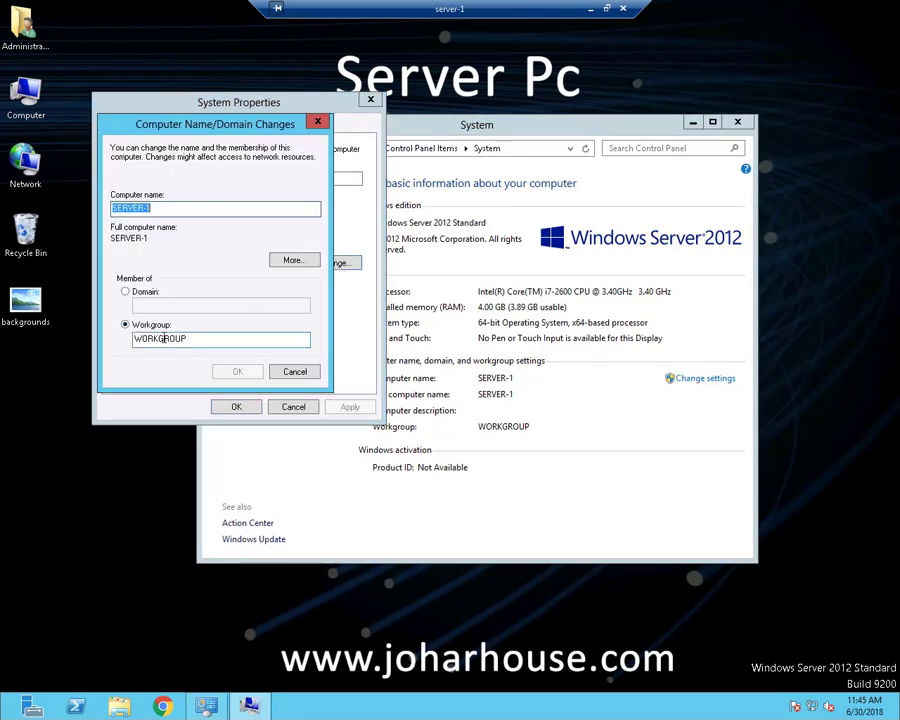
click(303, 372)
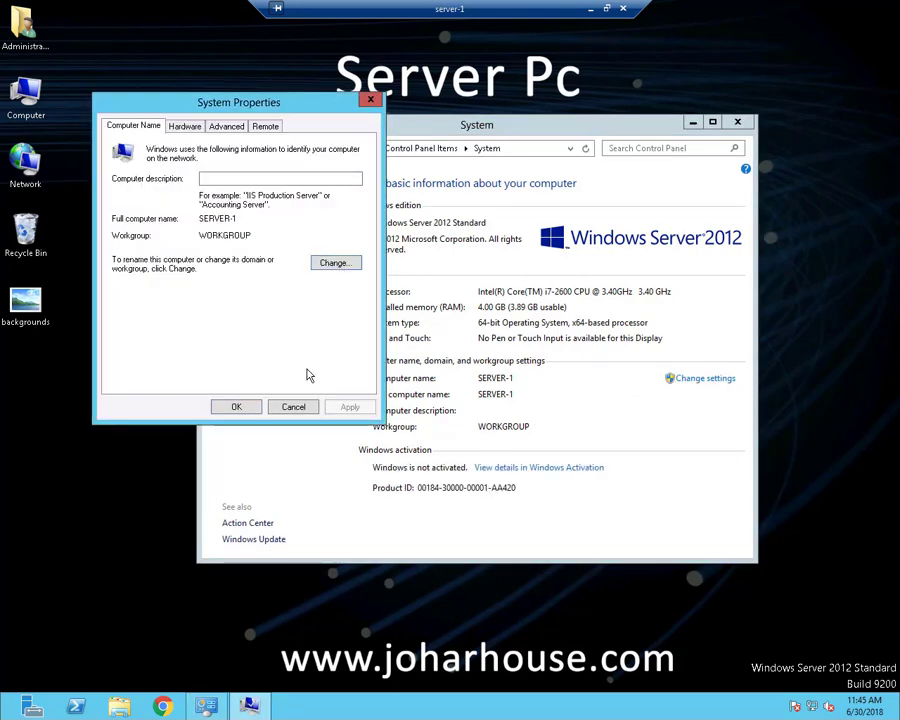
click(369, 99)
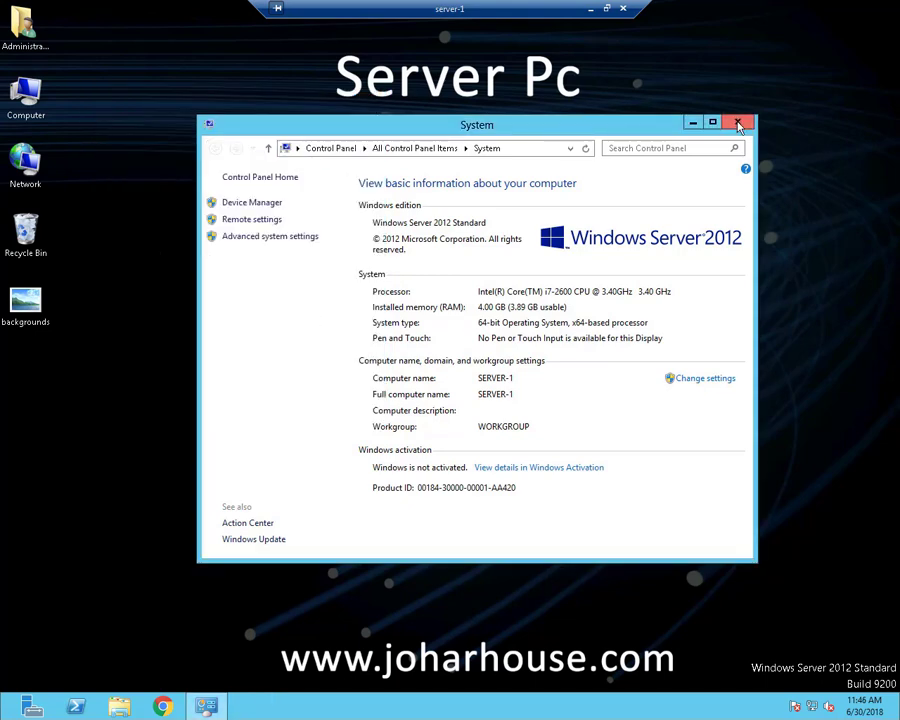
click(738, 123)
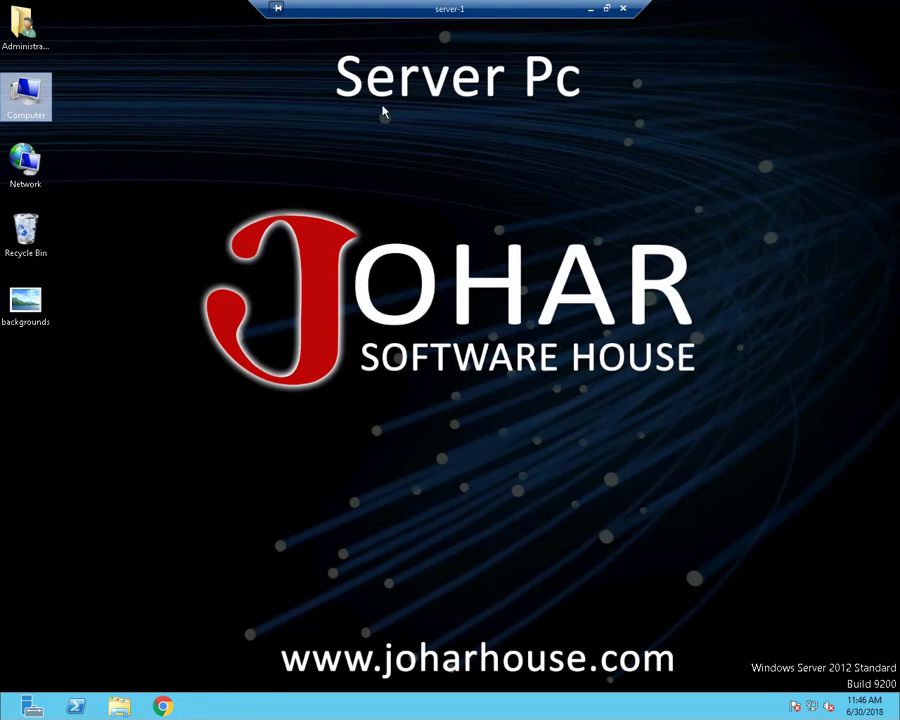
Step: Minimize the Remote Desktop bar and Notepad to show the client (192.168.1.51) and server (192.168.1.50) IPv4 dialogs
click(590, 8)
click(782, 600)
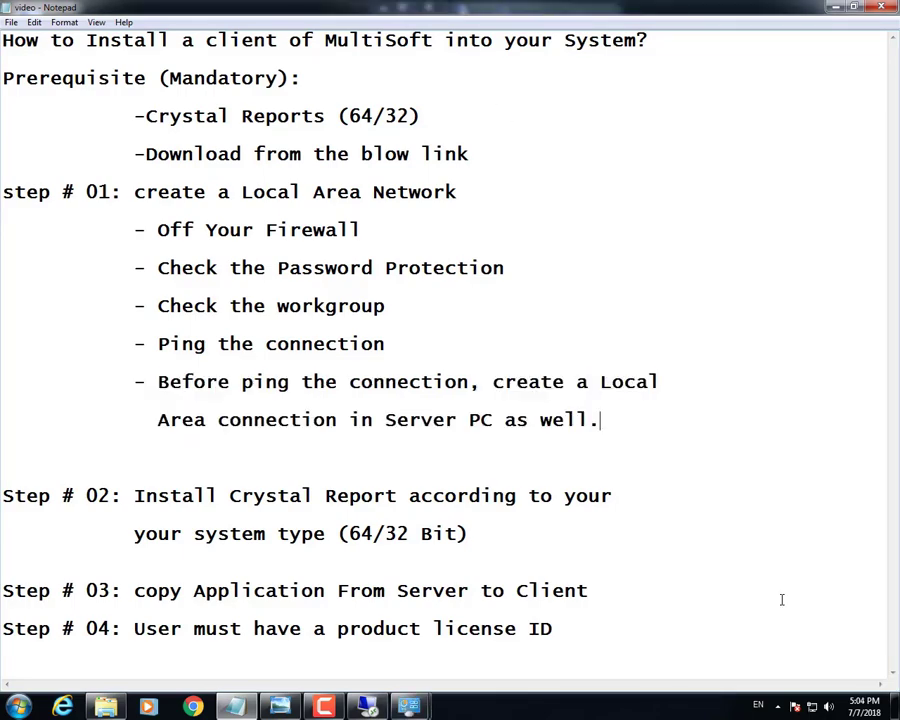
click(835, 7)
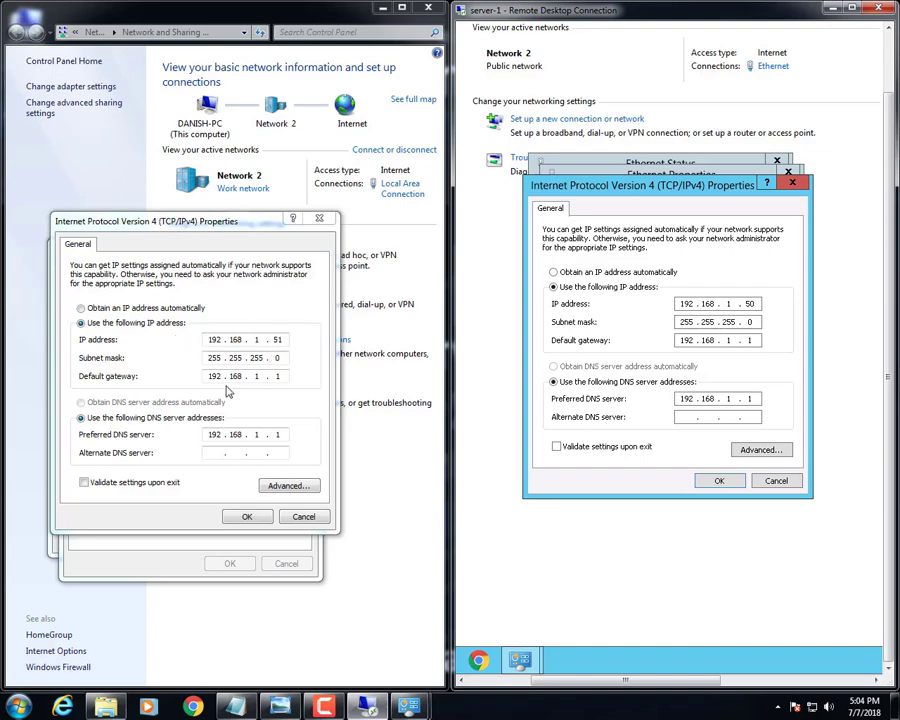
Step: Close the client's IPv4, connection properties, status and Network and Sharing Center windows
click(319, 218)
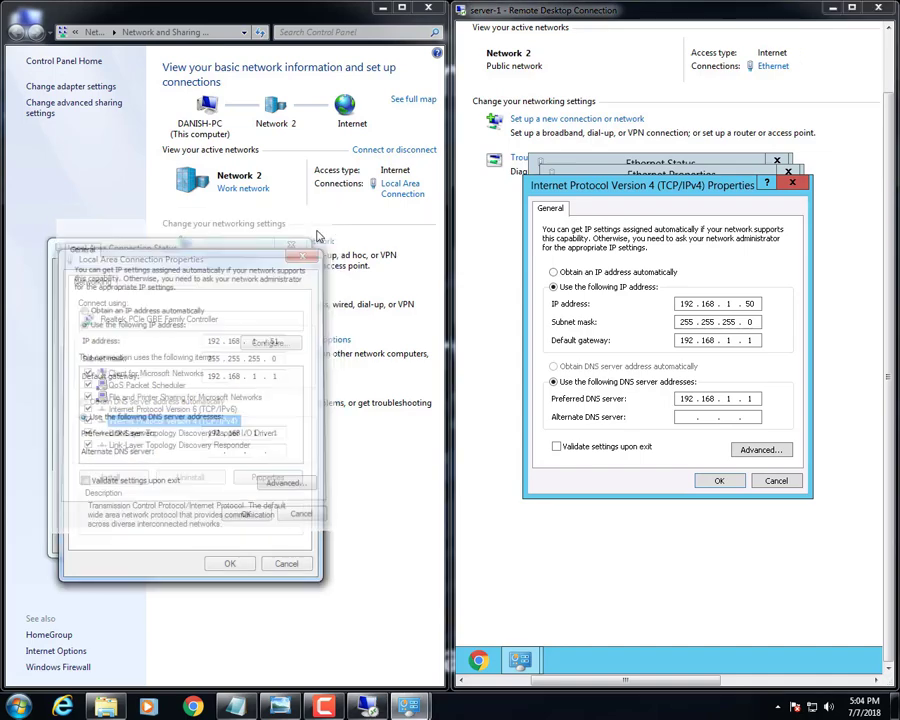
click(306, 244)
click(292, 248)
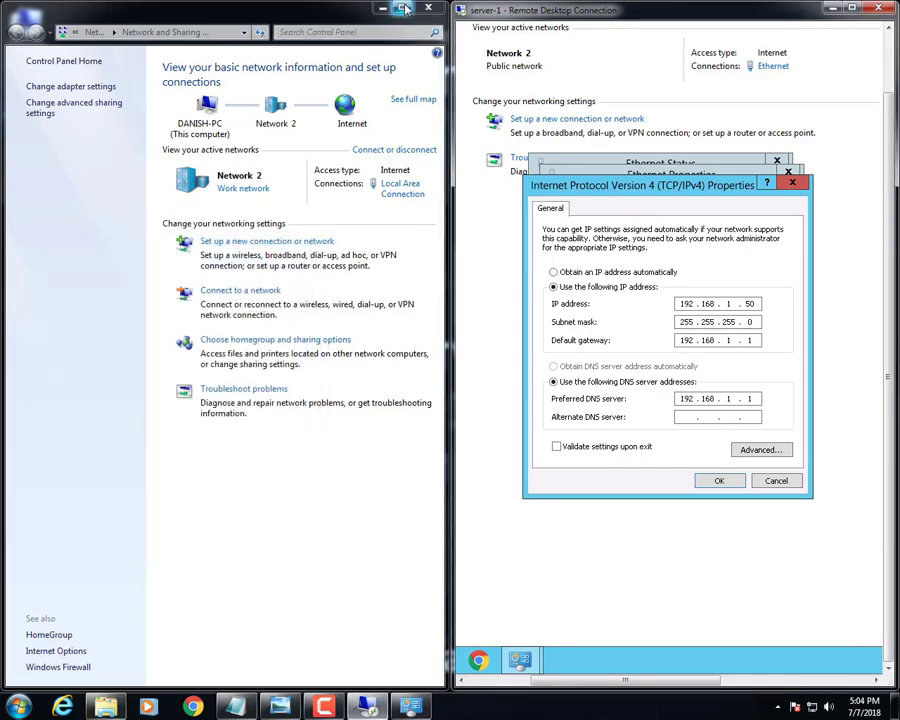
click(427, 9)
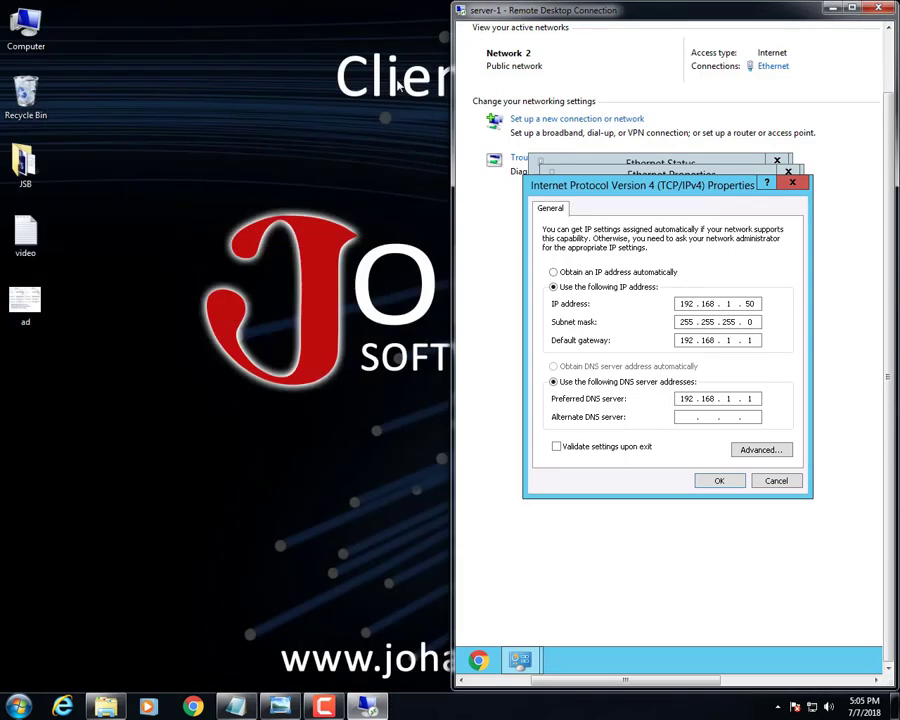
Step: Close the server's IPv4, Ethernet and network windows, then resize the Remote Desktop view side by side
click(792, 182)
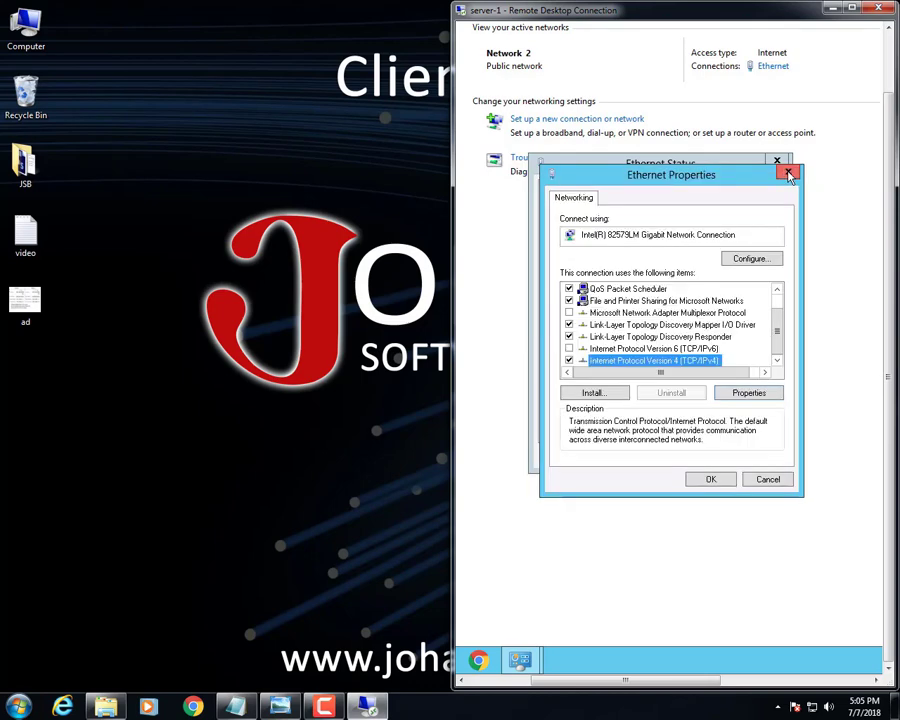
click(788, 172)
click(777, 160)
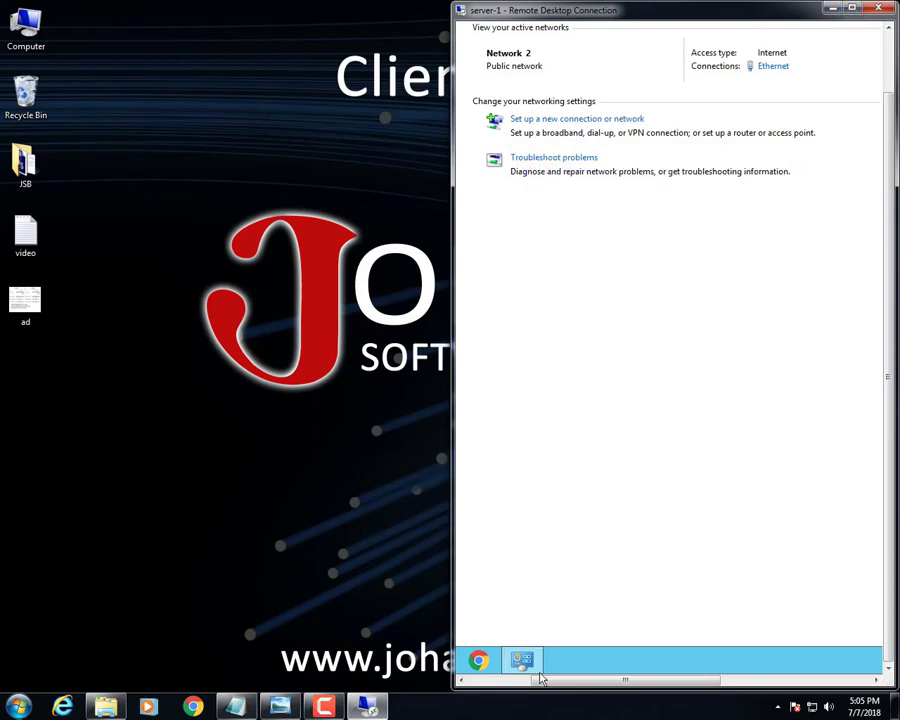
right_click(521, 660)
click(518, 624)
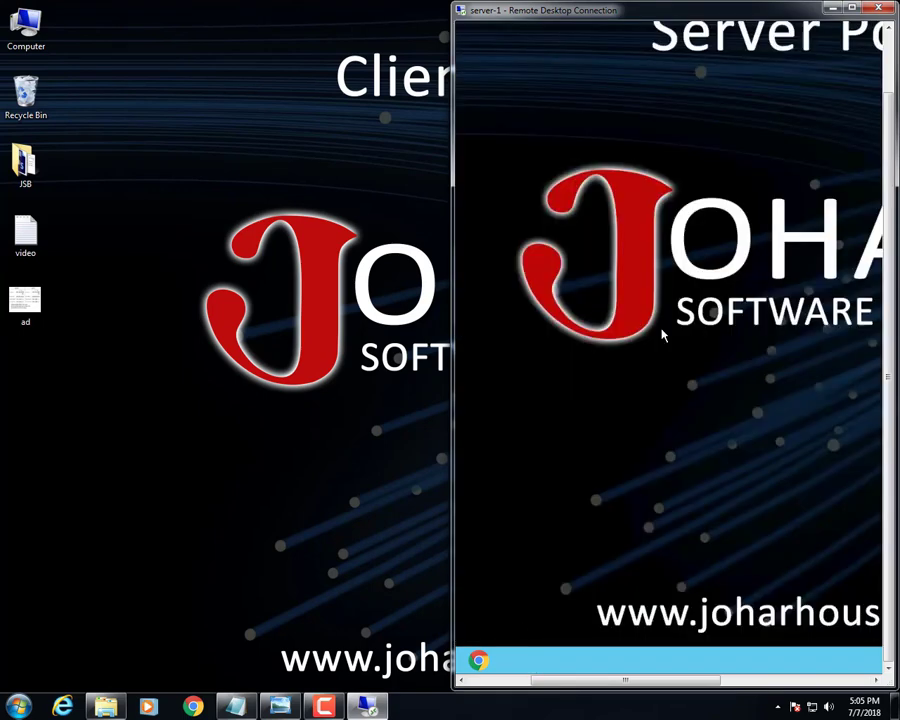
scroll(670, 300, up, 1)
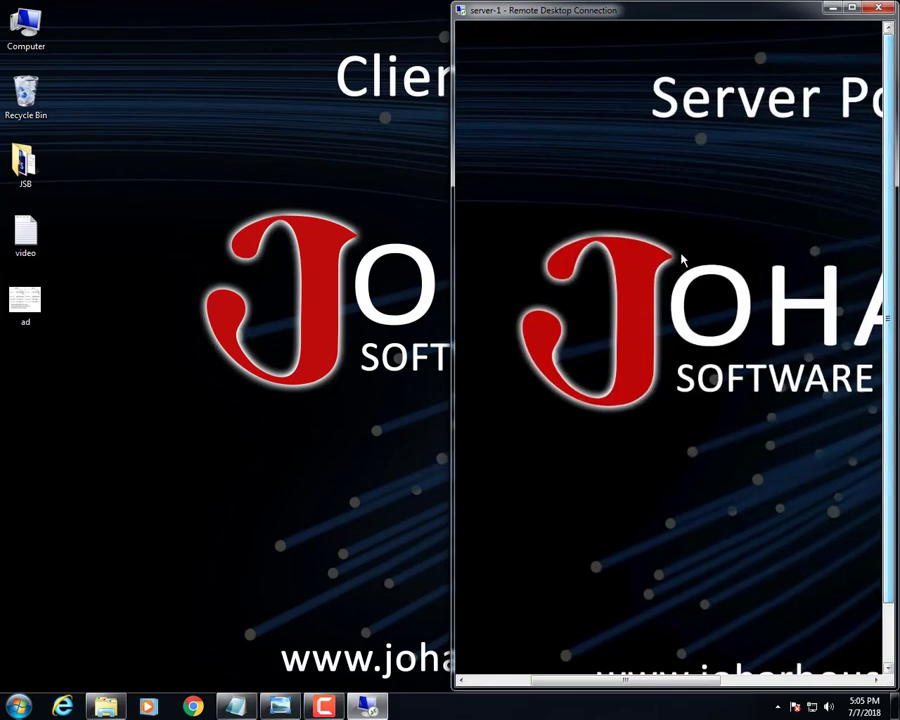
drag(454, 308, 599, 306)
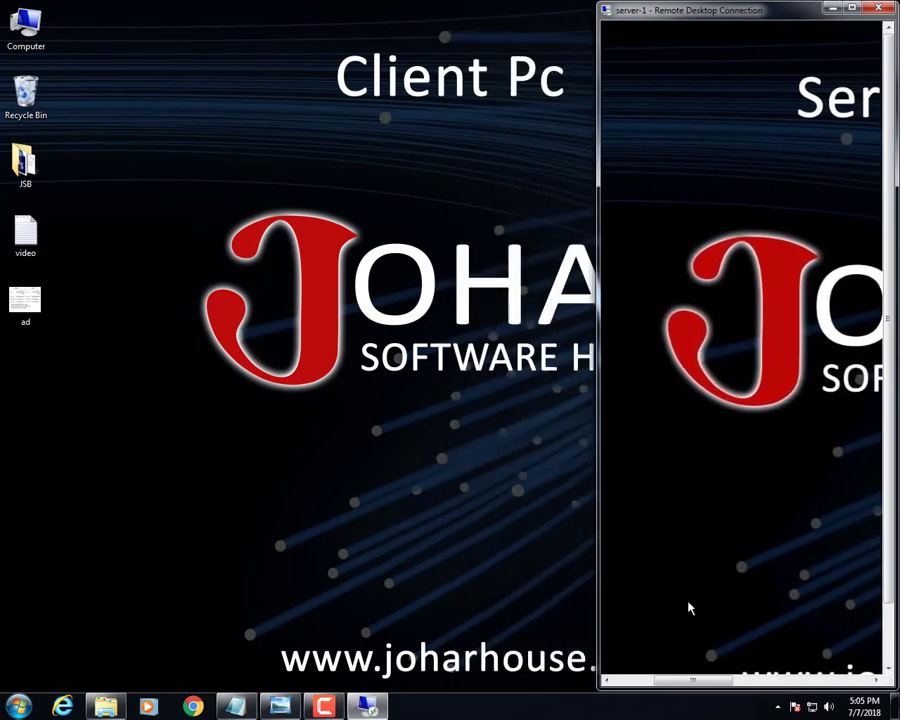
Step: Disconnect the Remote Desktop session to server-1 and bring the Notepad setup notes back
drag(683, 683, 742, 683)
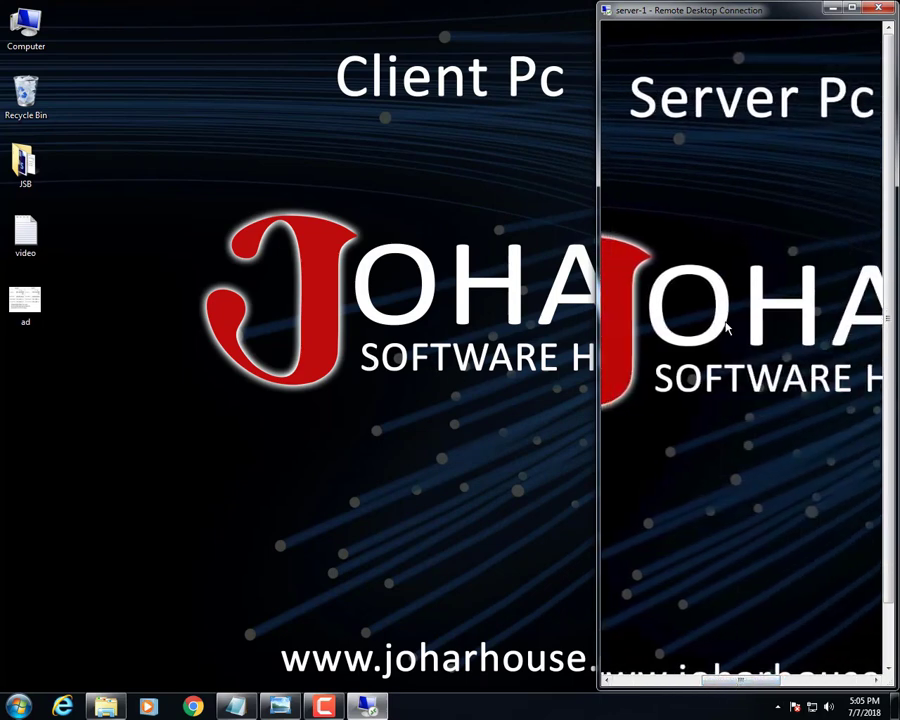
click(879, 10)
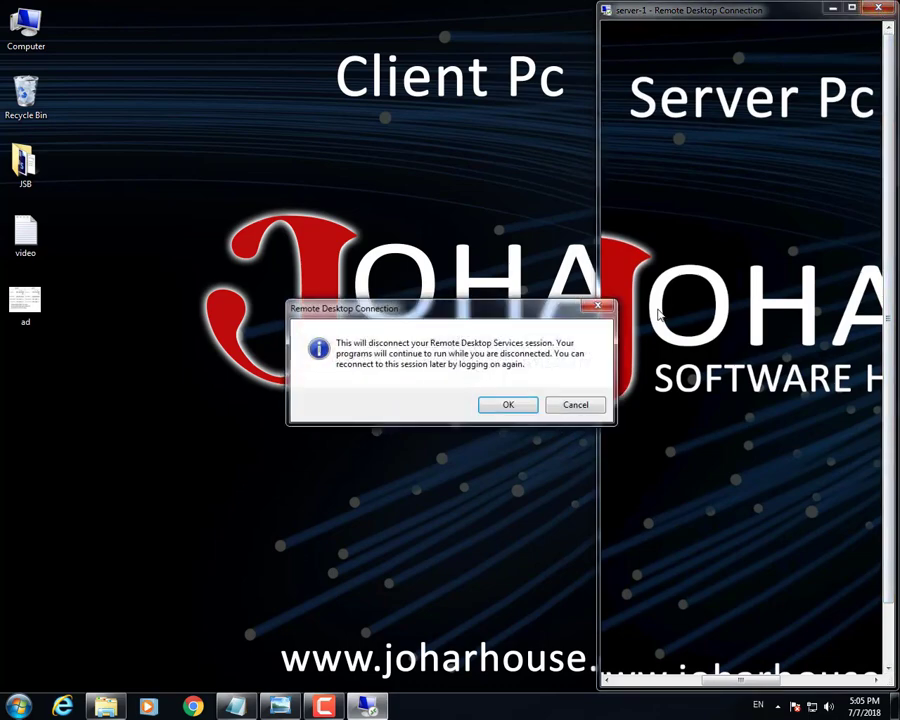
click(508, 405)
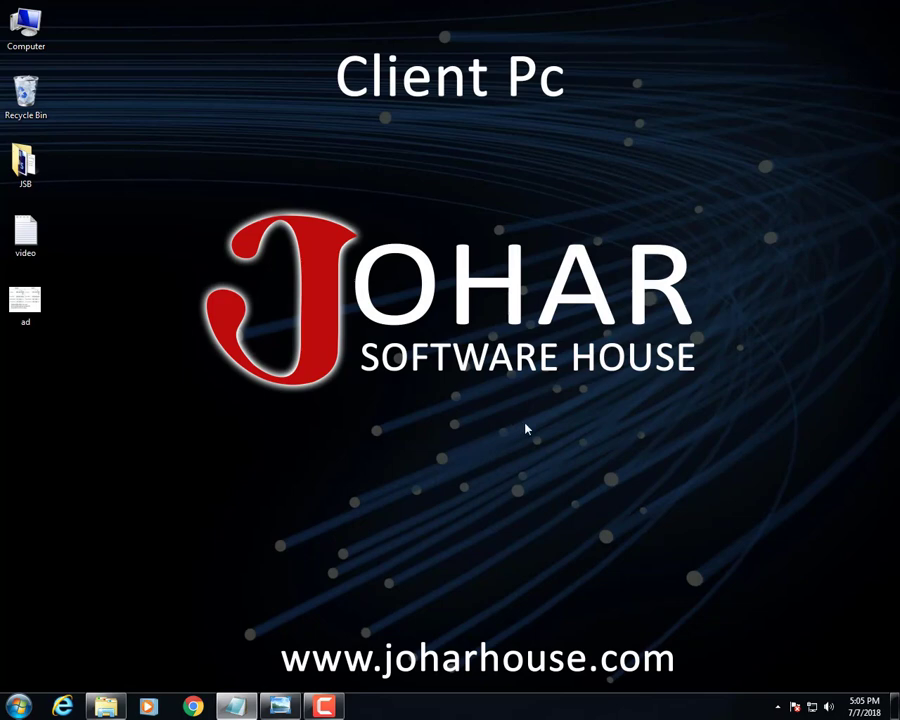
click(236, 707)
Step: Open Command Prompt via the cmd search and run ping 192.168.1.50 -t against the server
drag(100, 344, 393, 345)
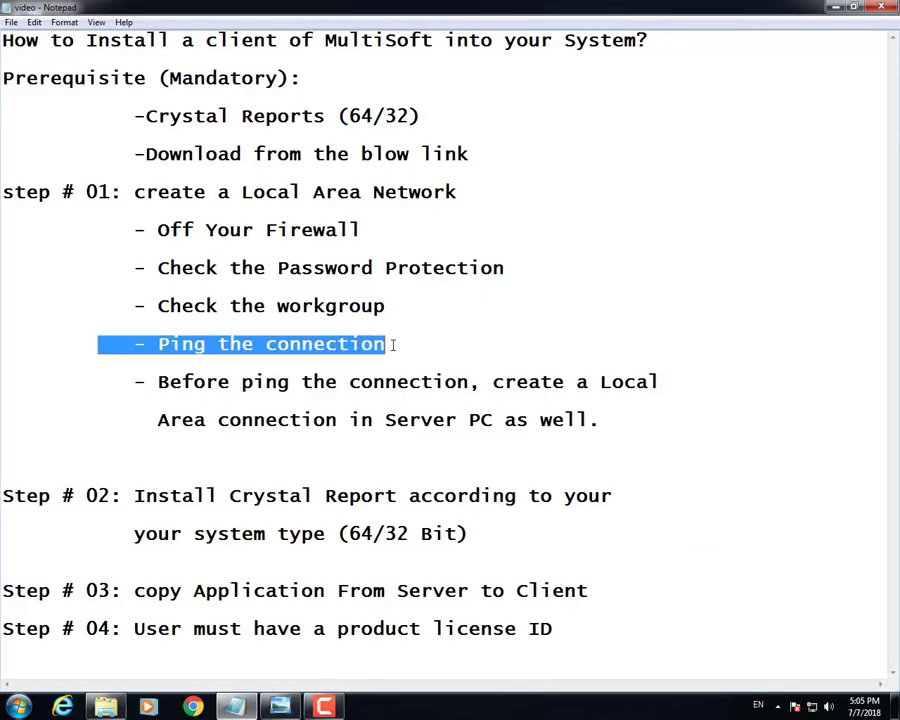
click(820, 16)
click(18, 705)
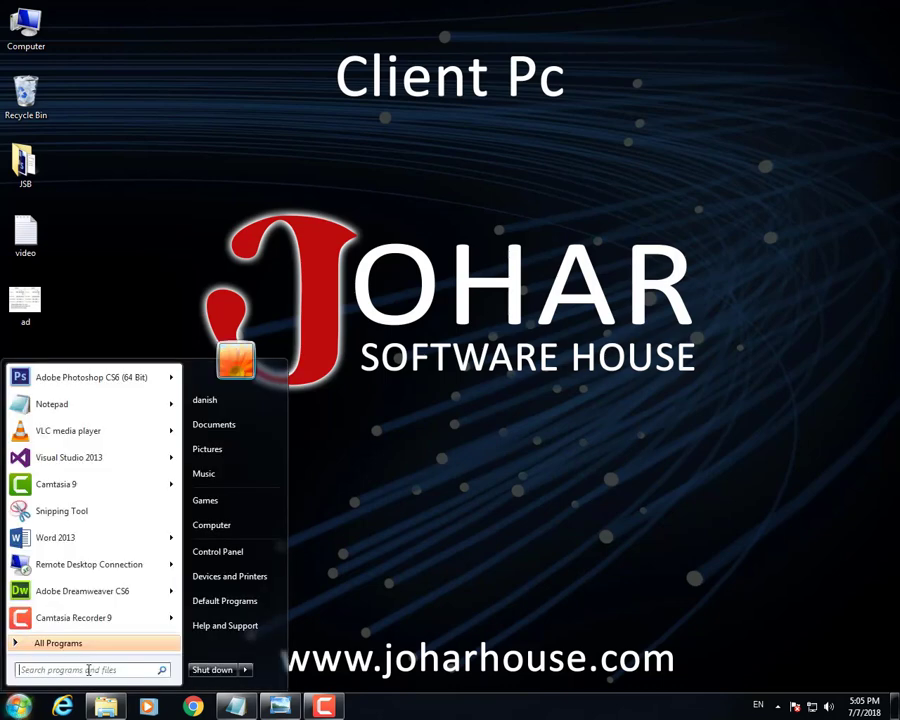
text(cmd)
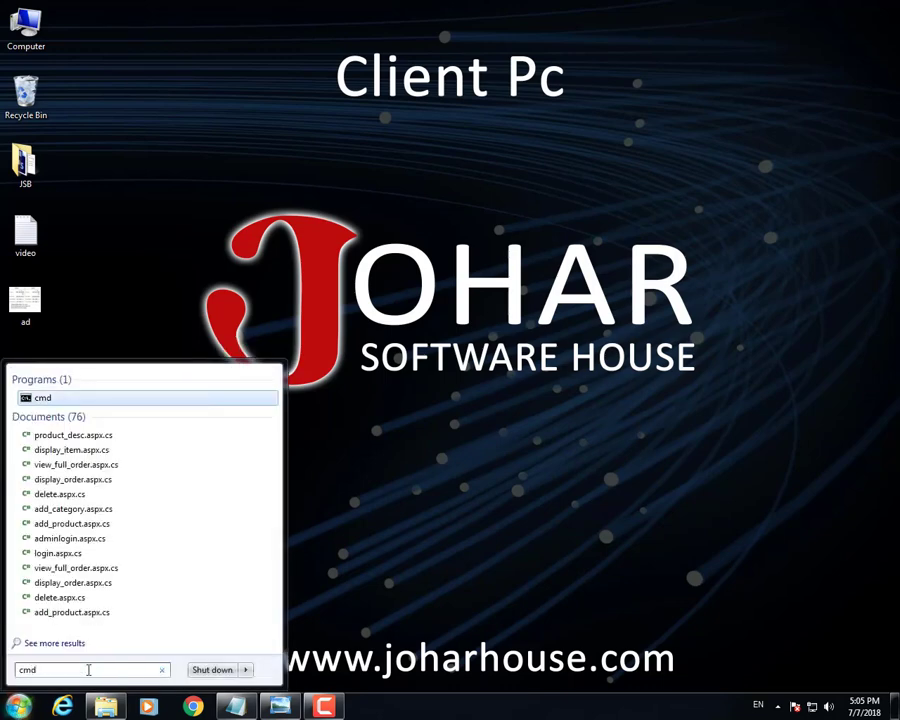
key(Return)
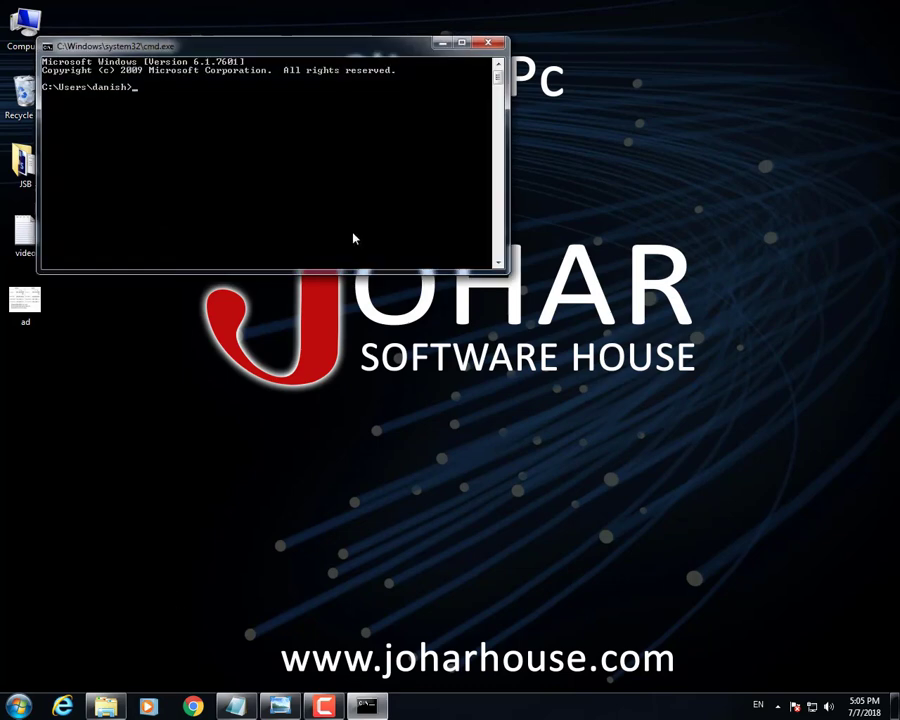
drag(250, 46, 1, 150)
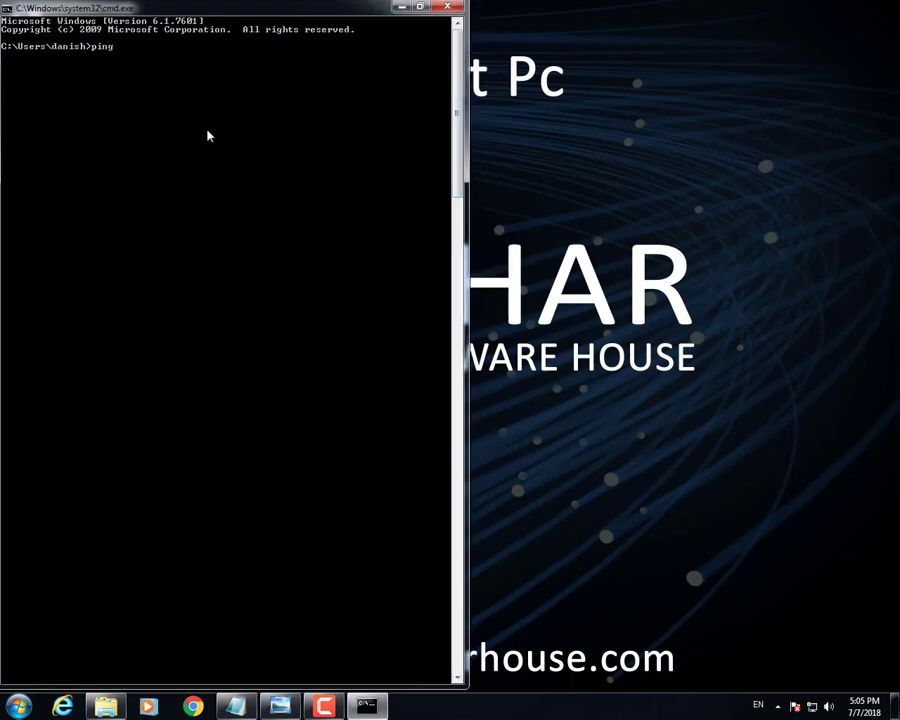
text(ping 192.168.1.50 -t)
key(Return)
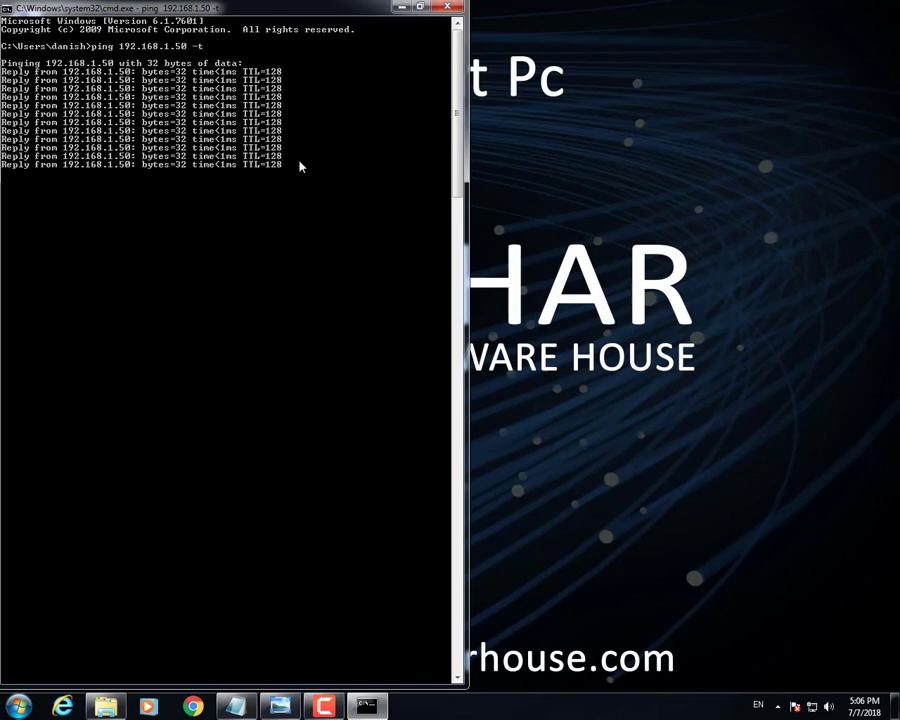
Step: Close the ping console and highlight the Step # 02 Crystal Report entry in the notes
click(450, 8)
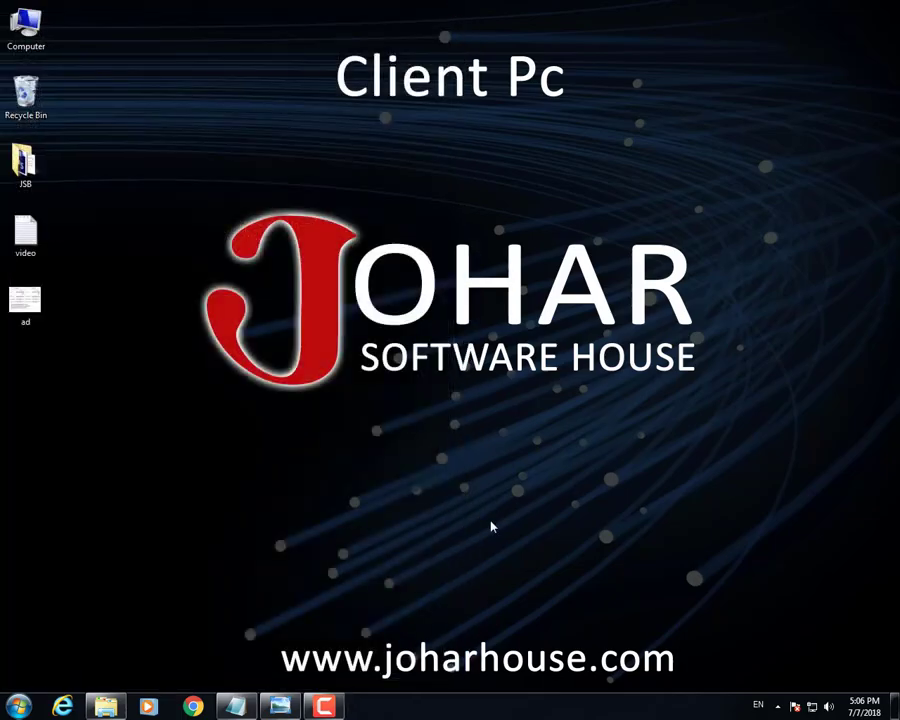
click(236, 706)
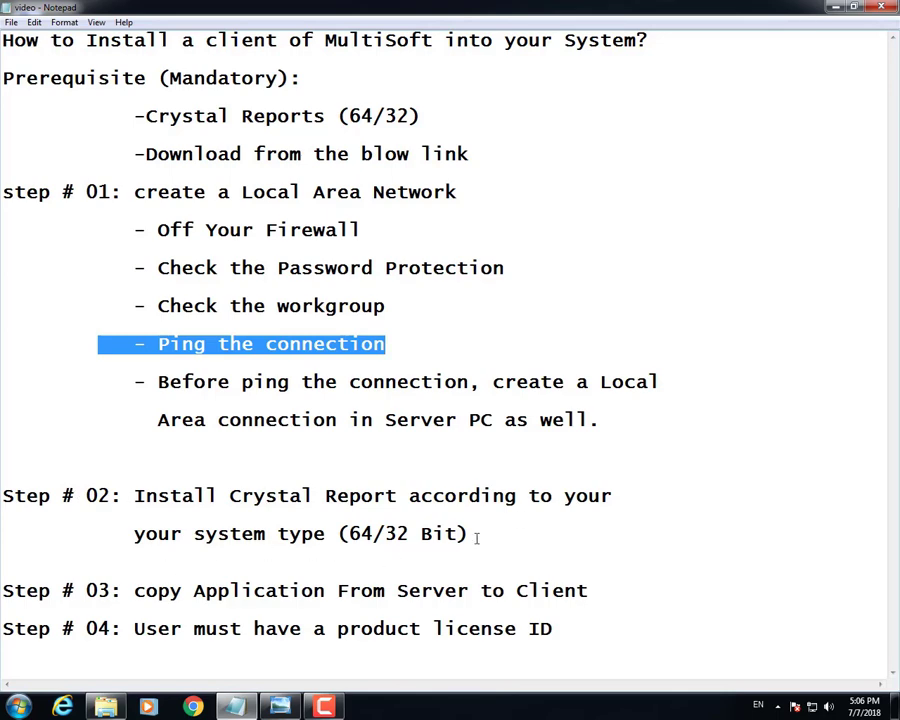
drag(470, 533, 3, 490)
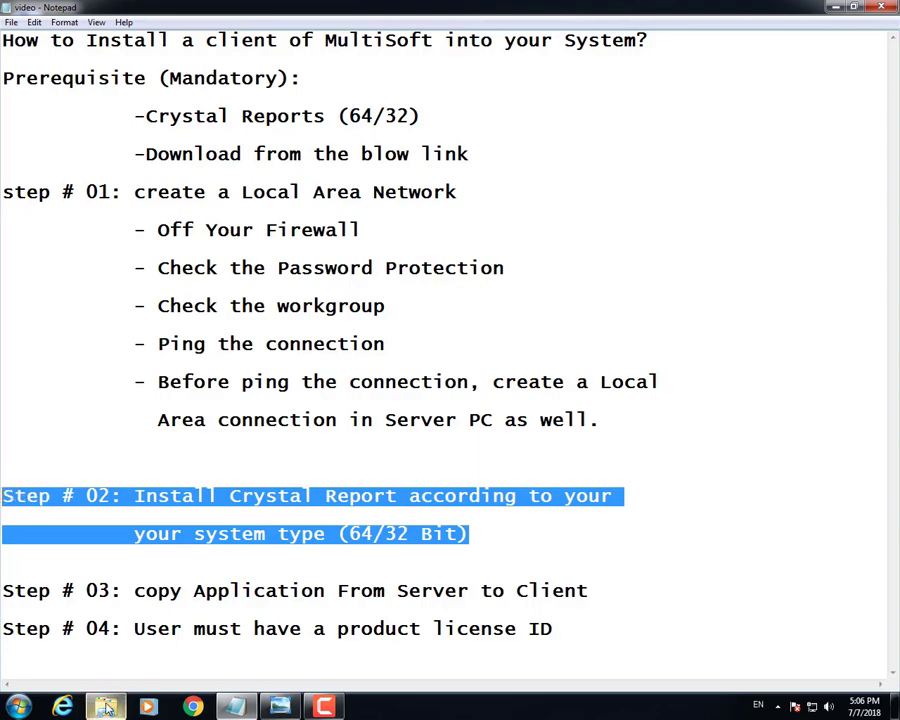
Step: Check the client's System properties to confirm it is 64-bit, then return to D:\Crystal Reports
key(alt+Tab)
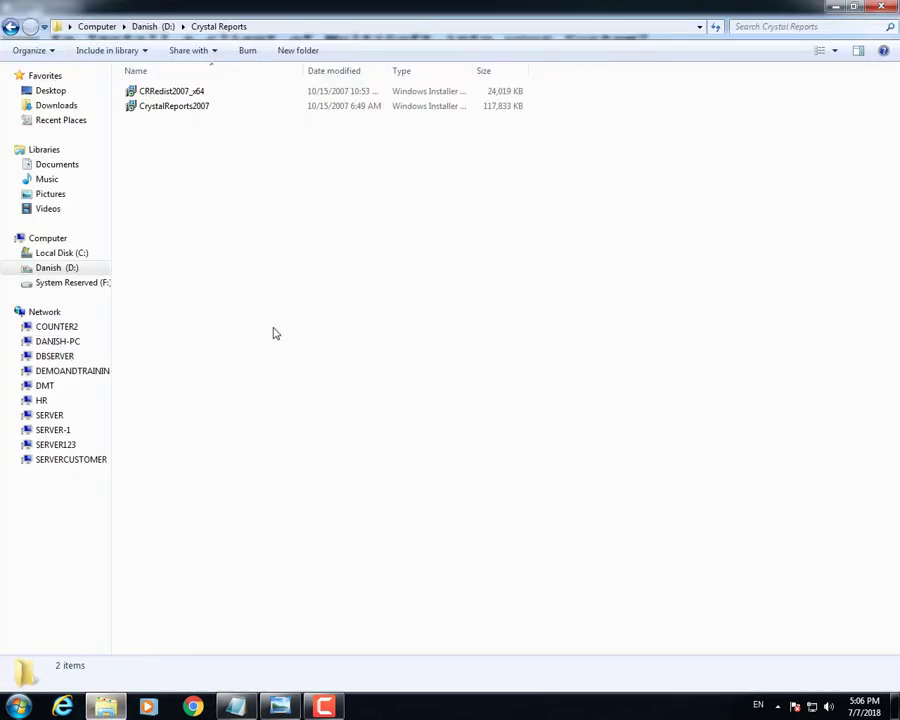
key(super+d)
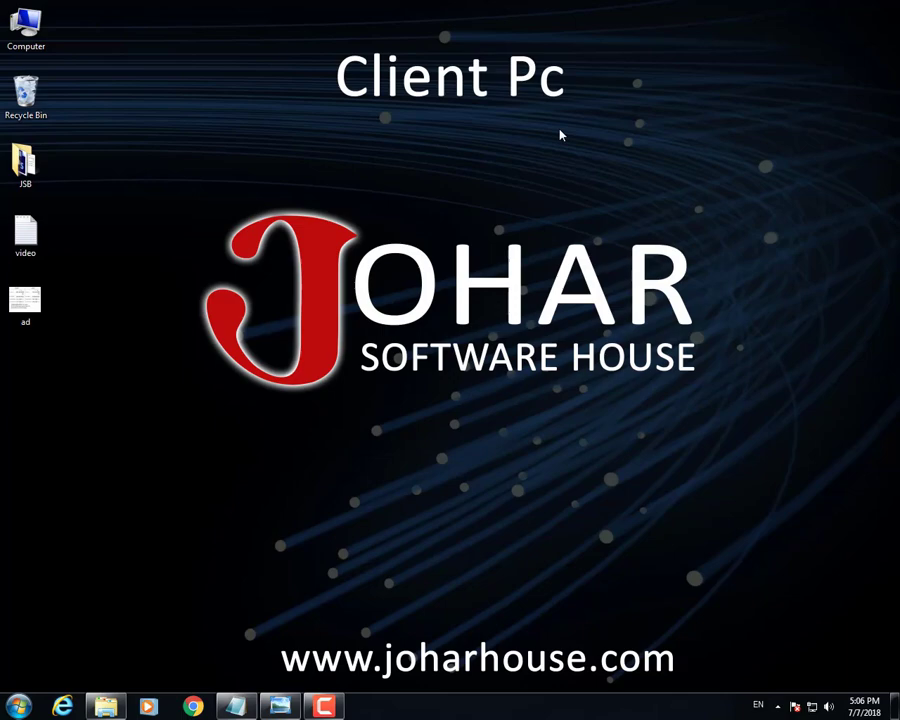
right_click(21, 40)
click(50, 170)
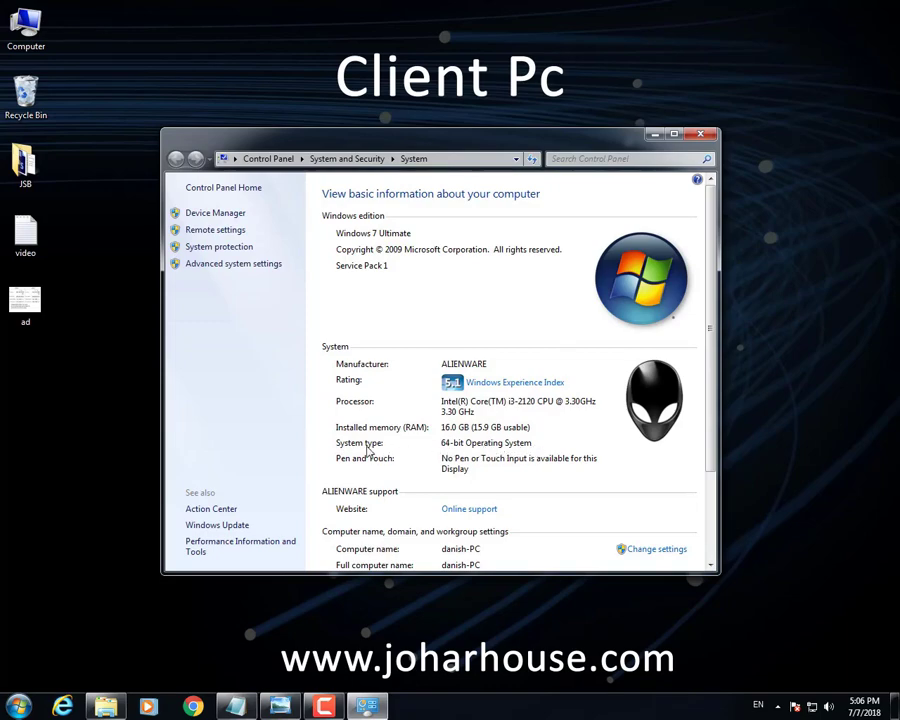
click(703, 136)
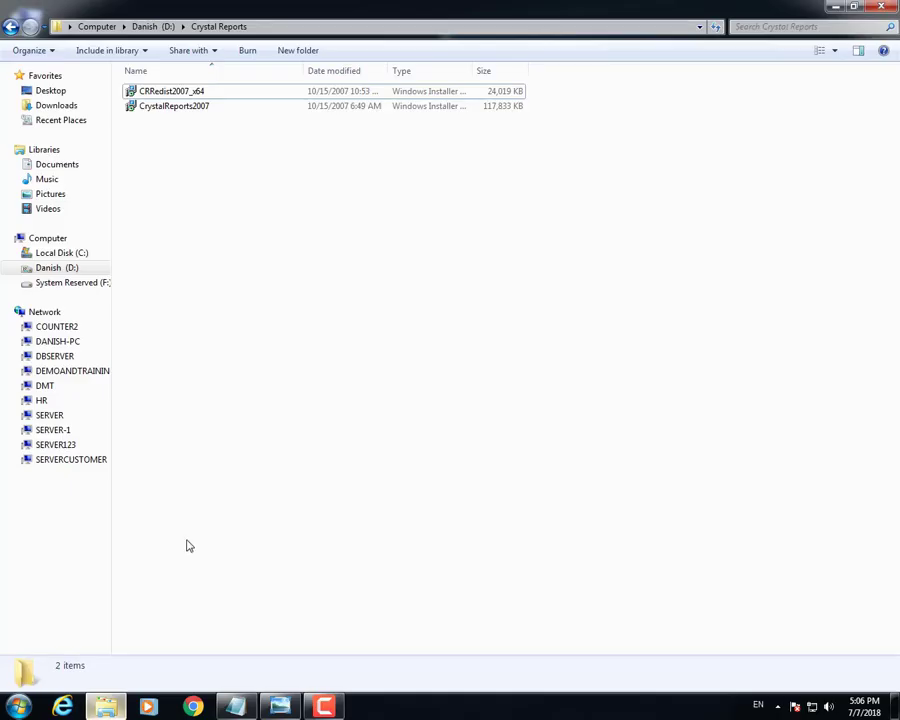
Step: Install the CRRedist2007_x64 runtime, then launch the CrystalReports2007 setup
click(208, 94)
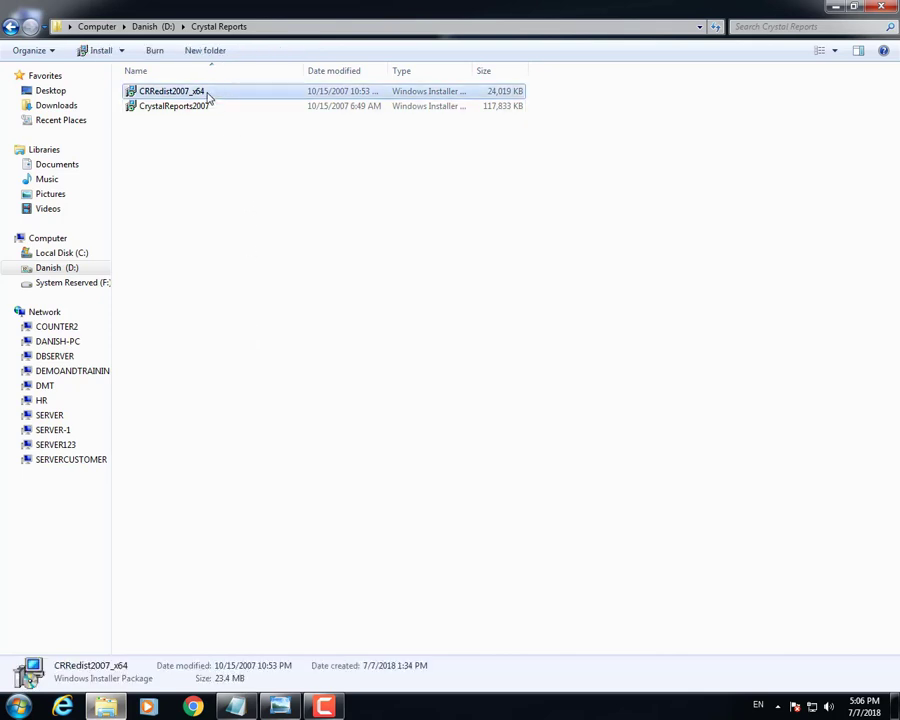
double_click(208, 94)
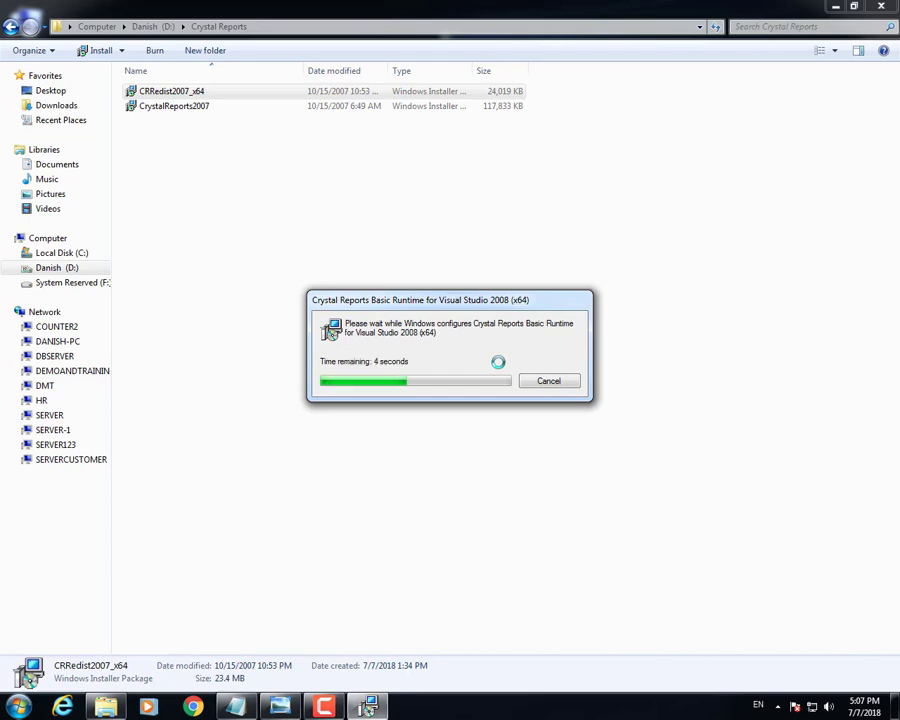
double_click(217, 106)
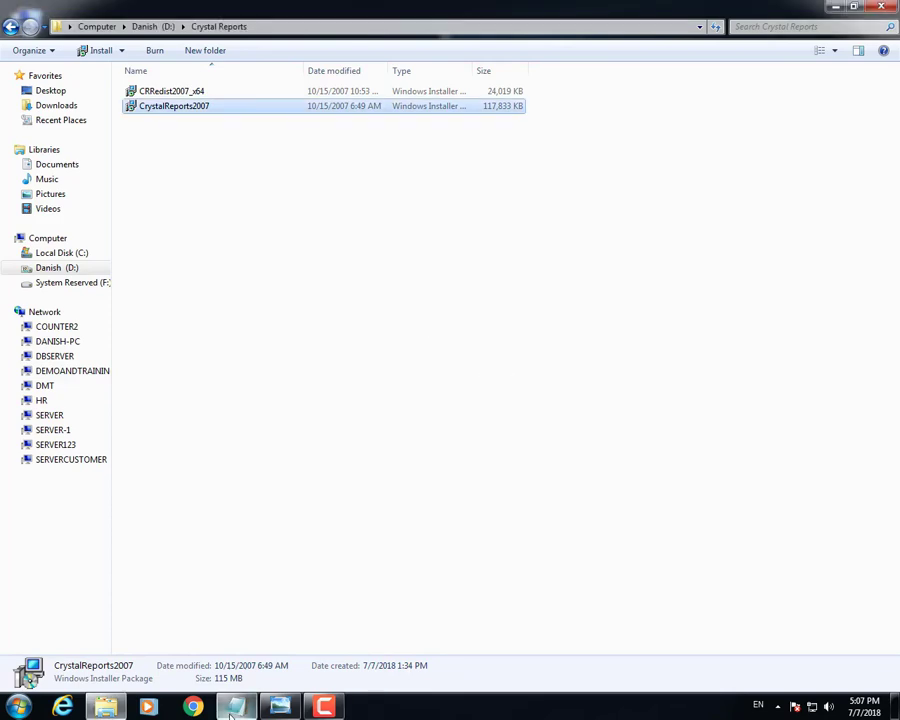
Step: Highlight the Step # 03 'Server to Client' line in the tutorial notes
key(alt+Tab)
click(358, 534)
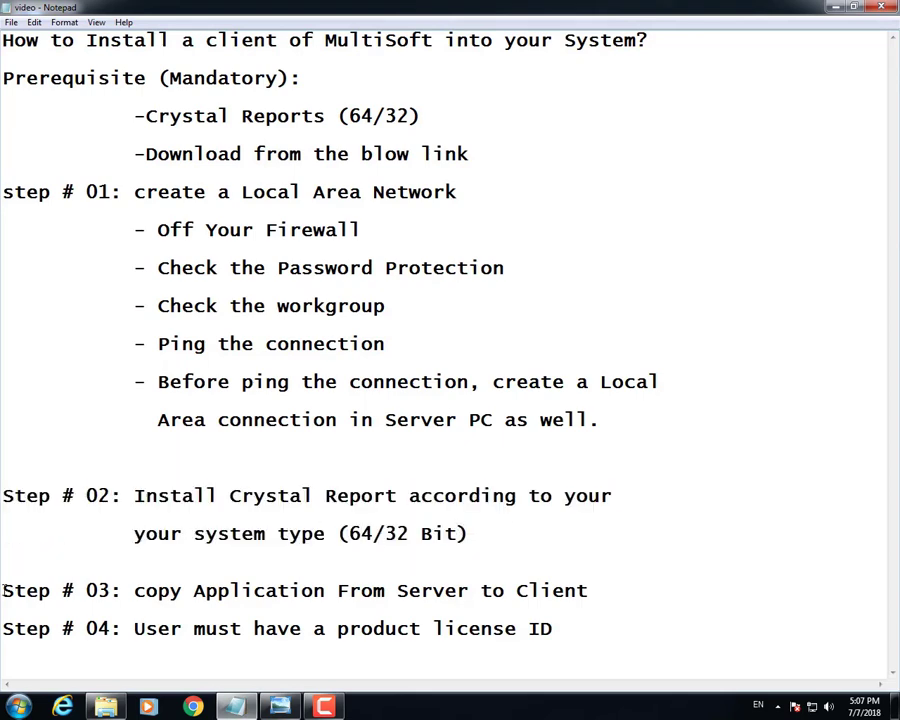
drag(3, 591, 588, 591)
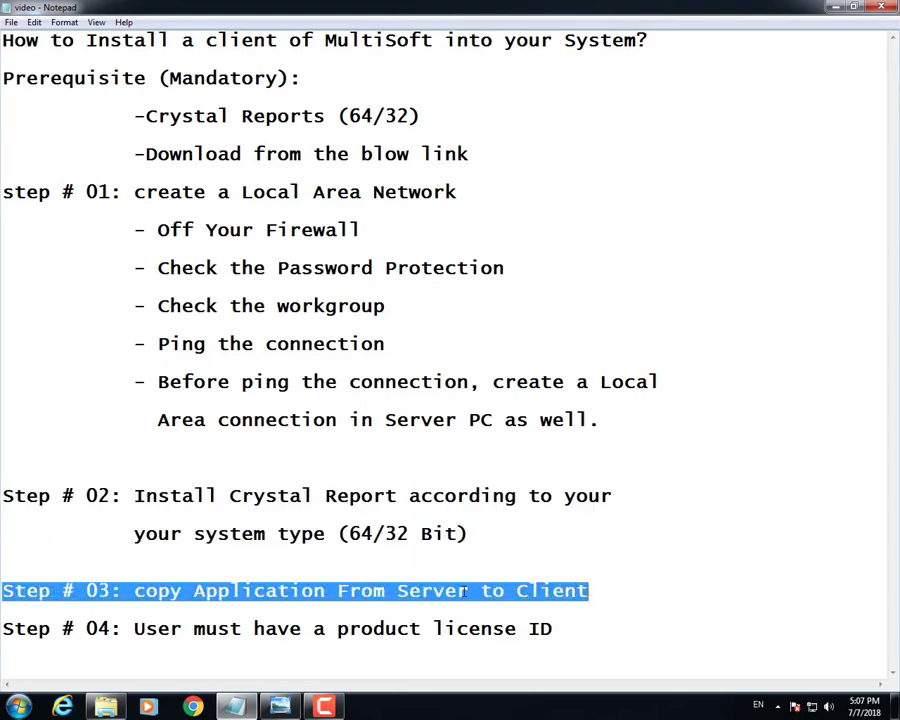
click(462, 591)
drag(397, 591, 597, 591)
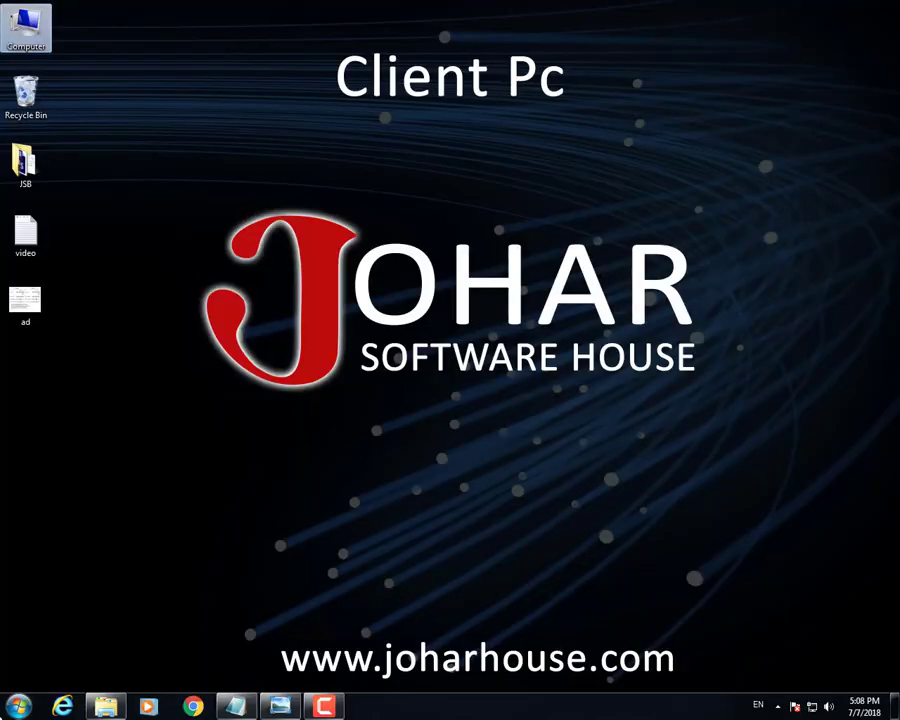
Step: Open \\SERVER-1 through the Run dialog
key(super)
text(run)
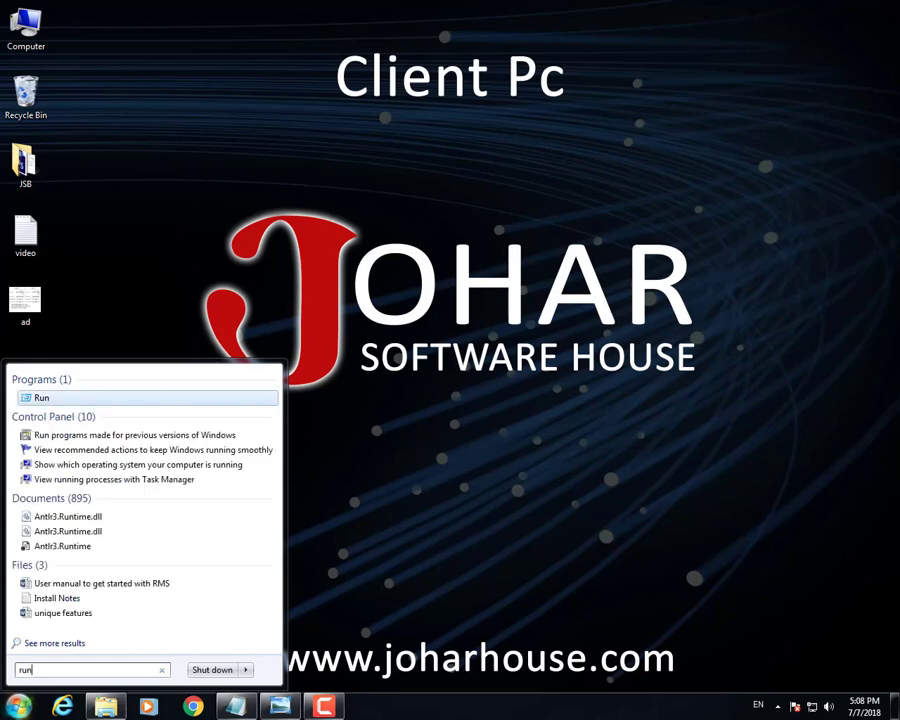
key(Return)
key(End)
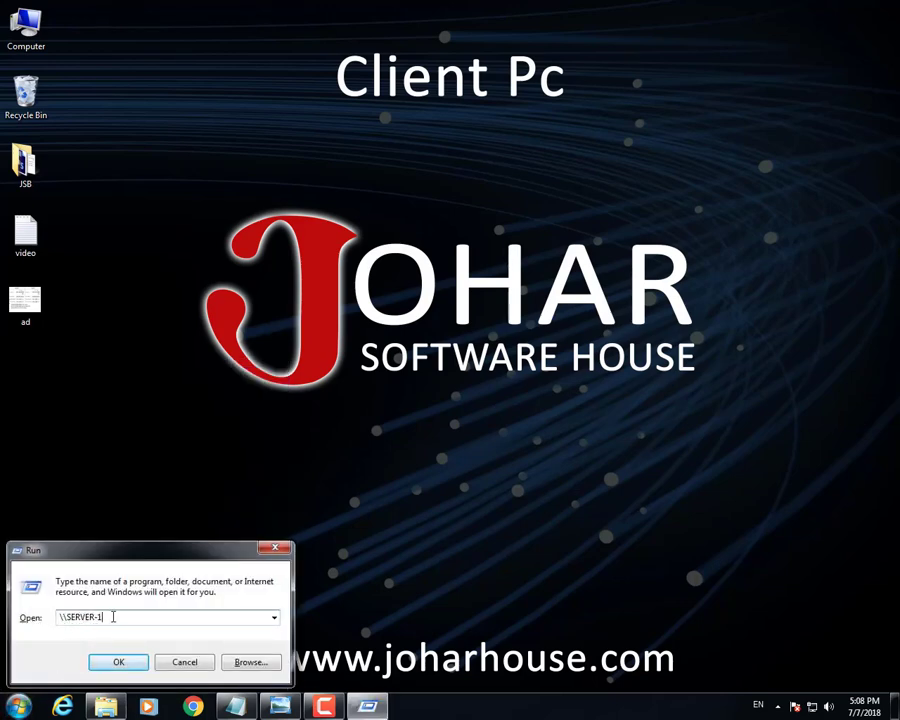
click(119, 661)
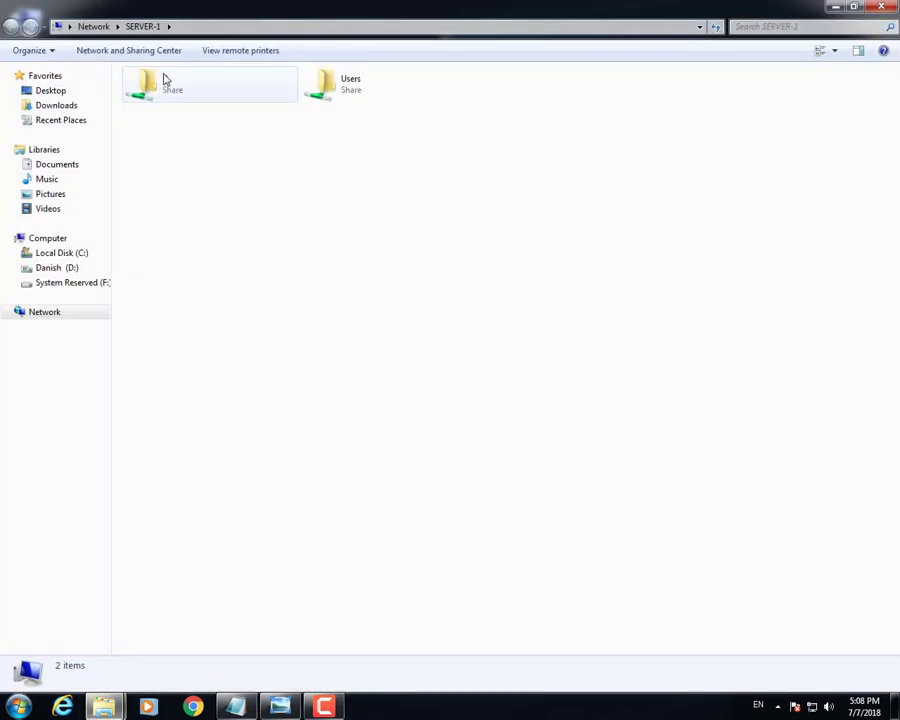
Step: Copy the Application folder from SERVER-1's d share Multi-Tec folder and paste it onto drive D
double_click(166, 80)
double_click(165, 84)
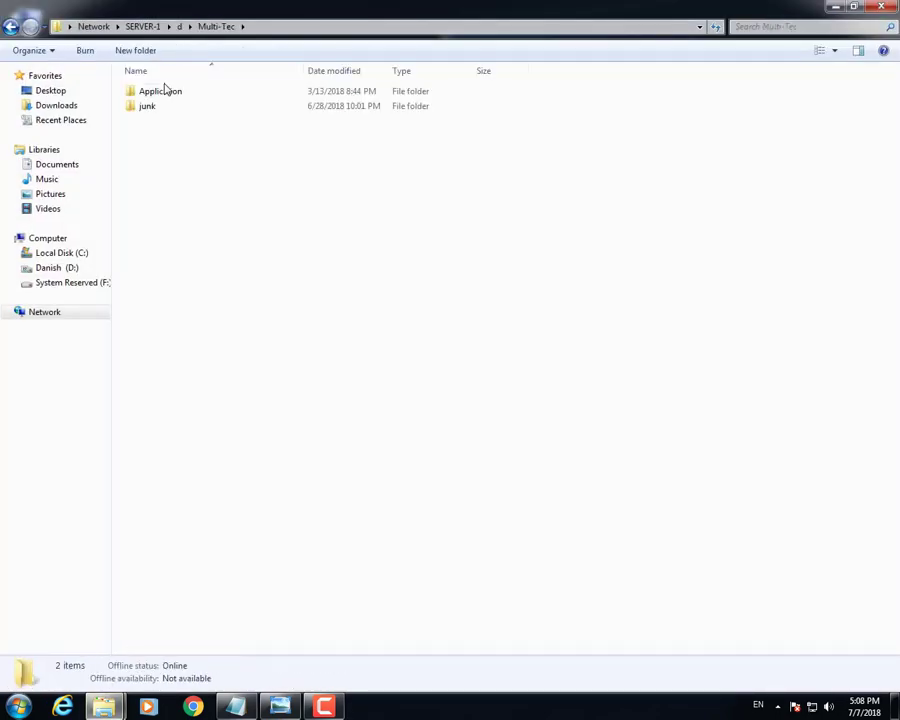
right_click(147, 91)
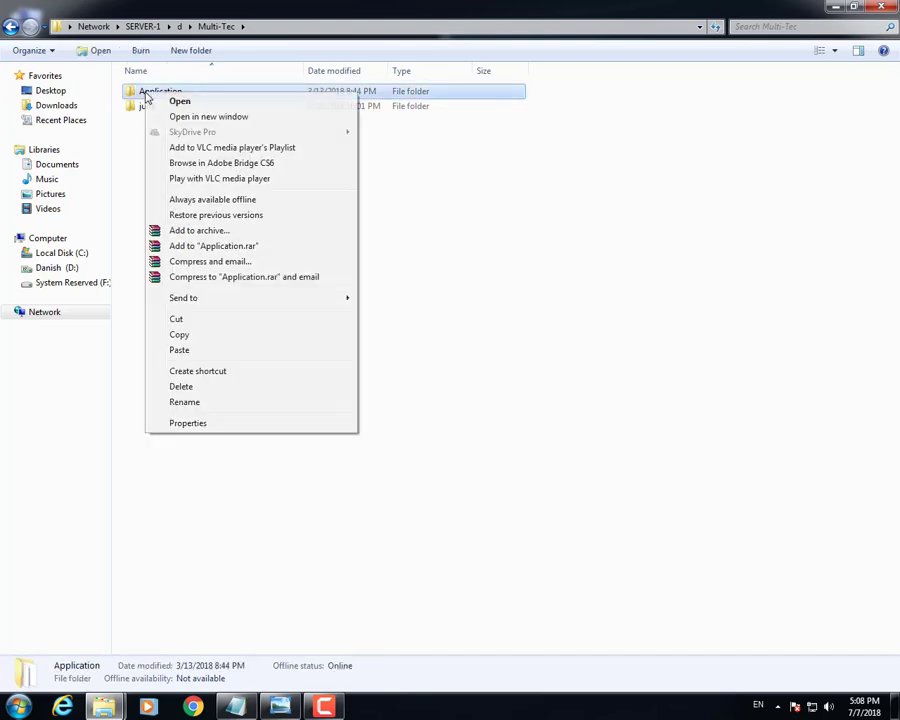
click(175, 336)
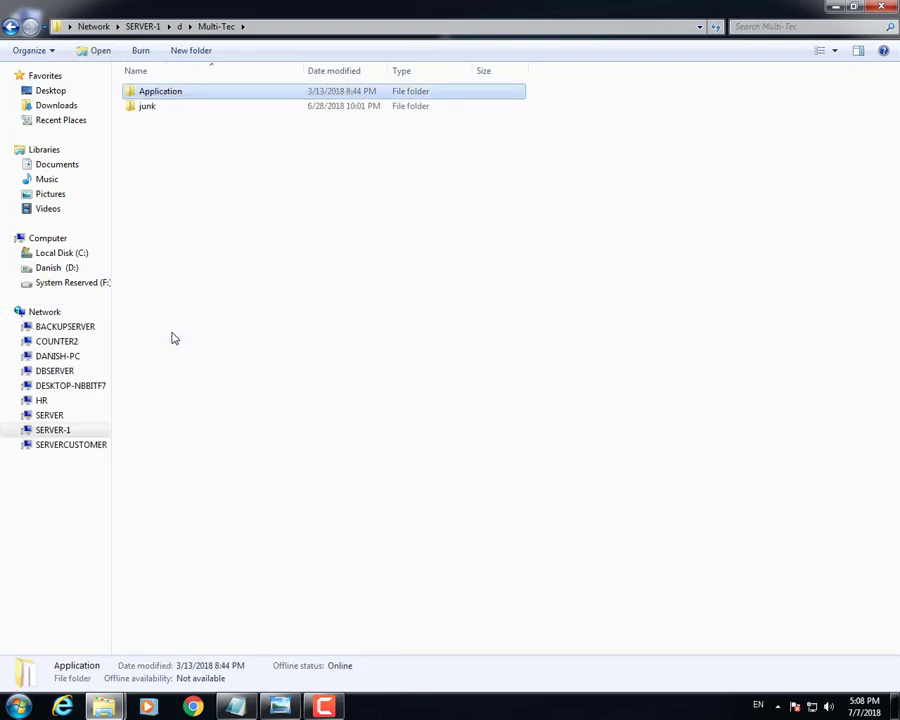
click(70, 270)
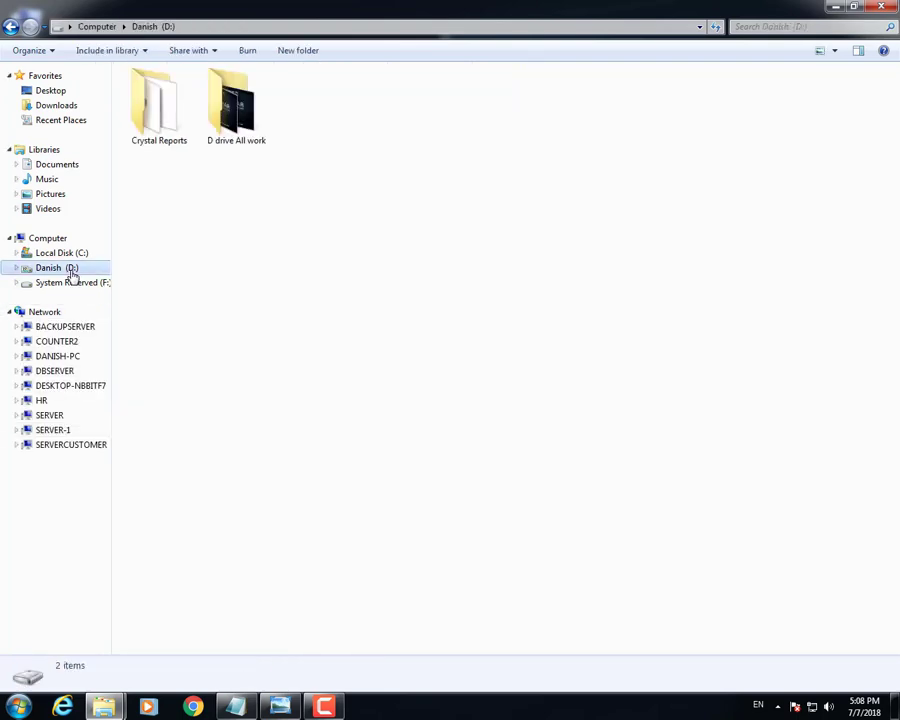
right_click(390, 223)
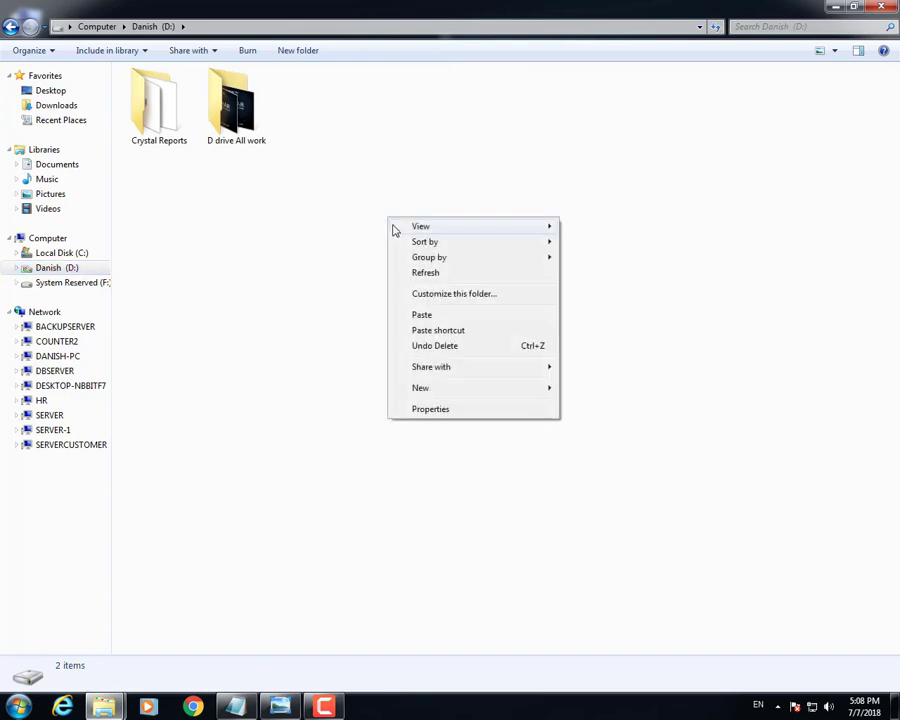
click(415, 316)
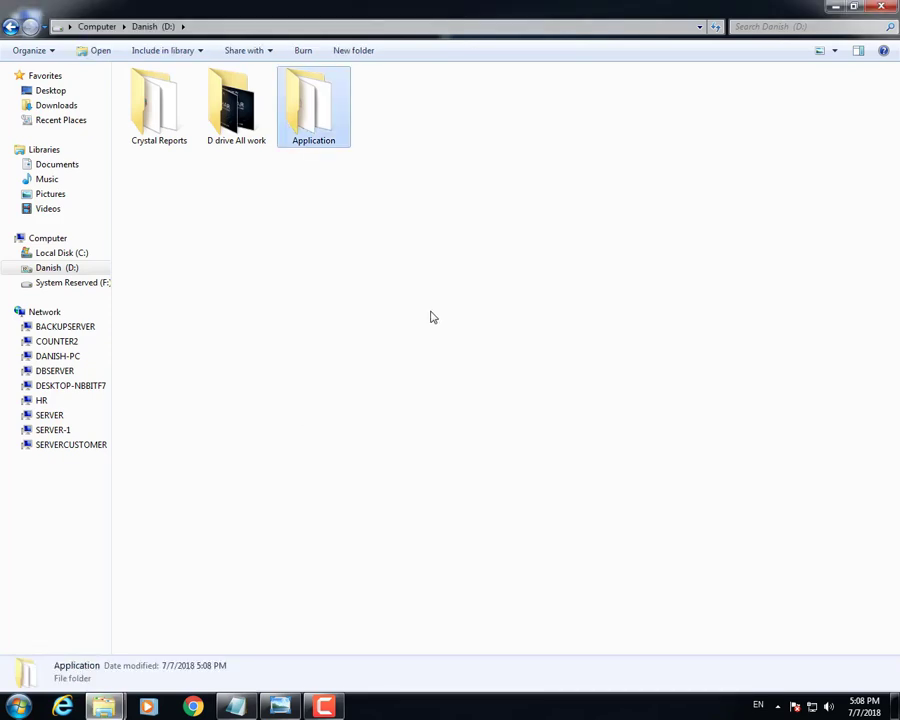
Step: Send MultiTec64bit from the copied Application folder to the desktop as a shortcut, then show the desktop
double_click(314, 133)
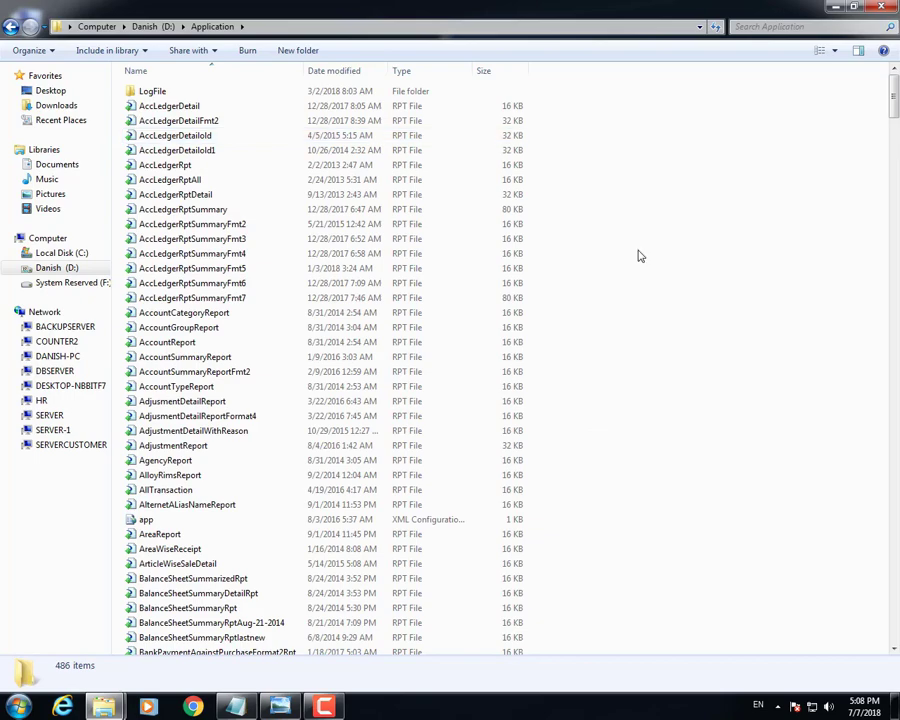
key(m)
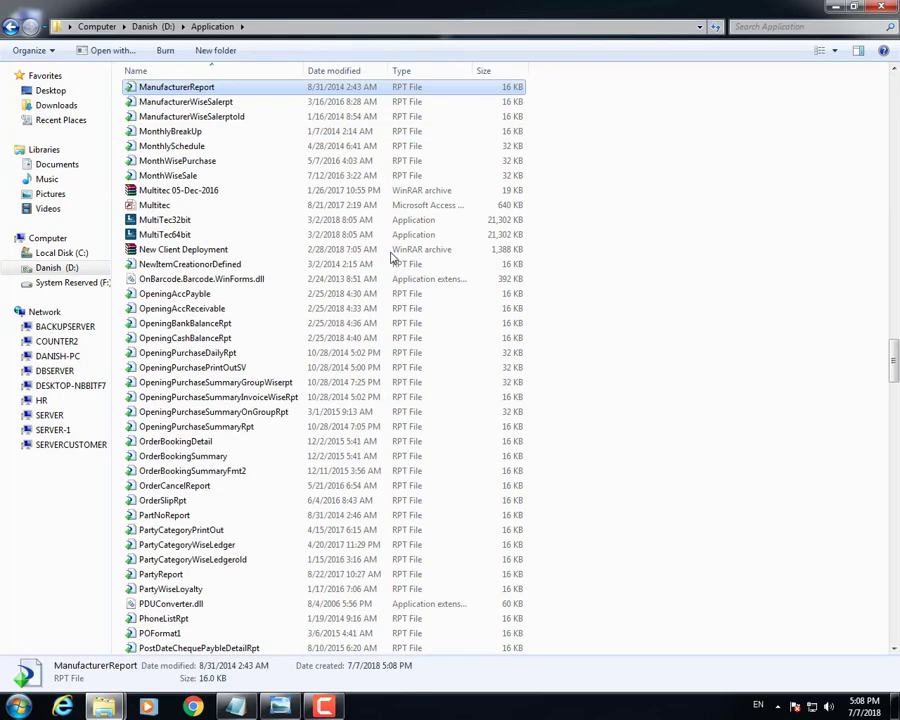
right_click(170, 236)
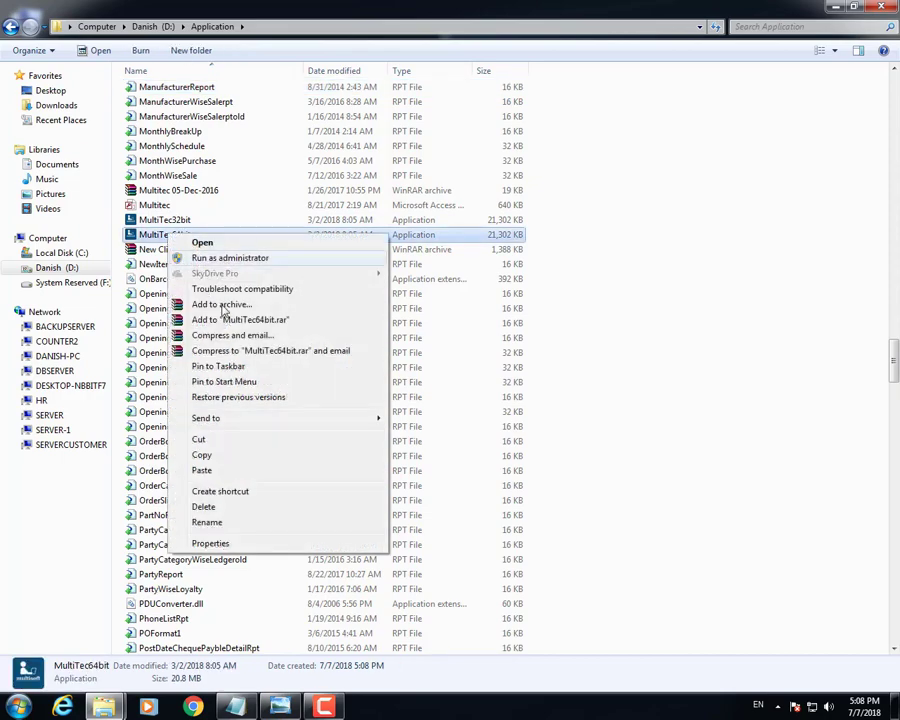
mouse_move(225, 421)
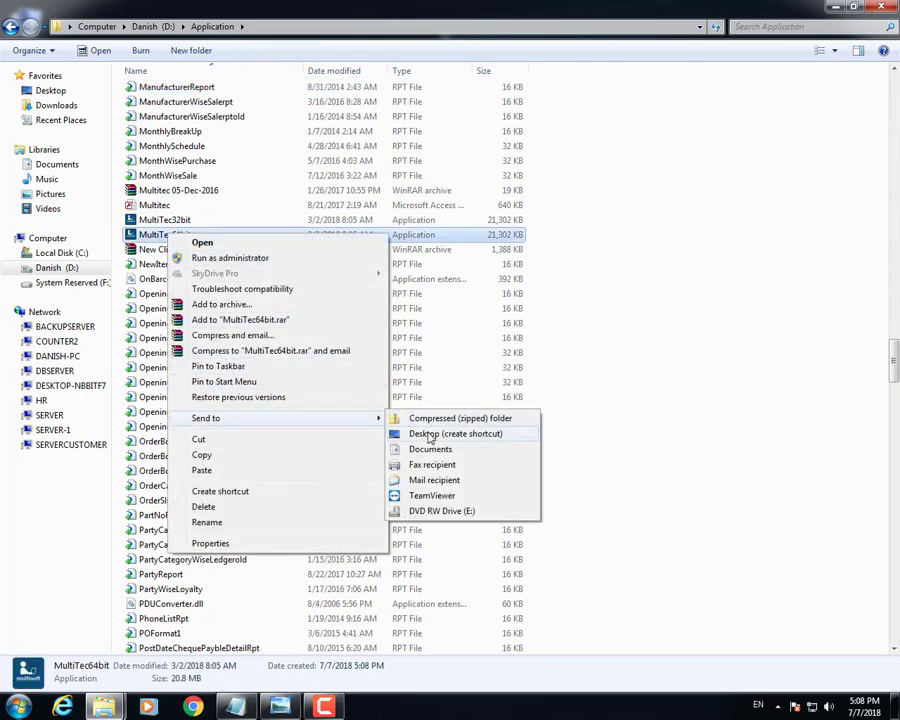
click(428, 434)
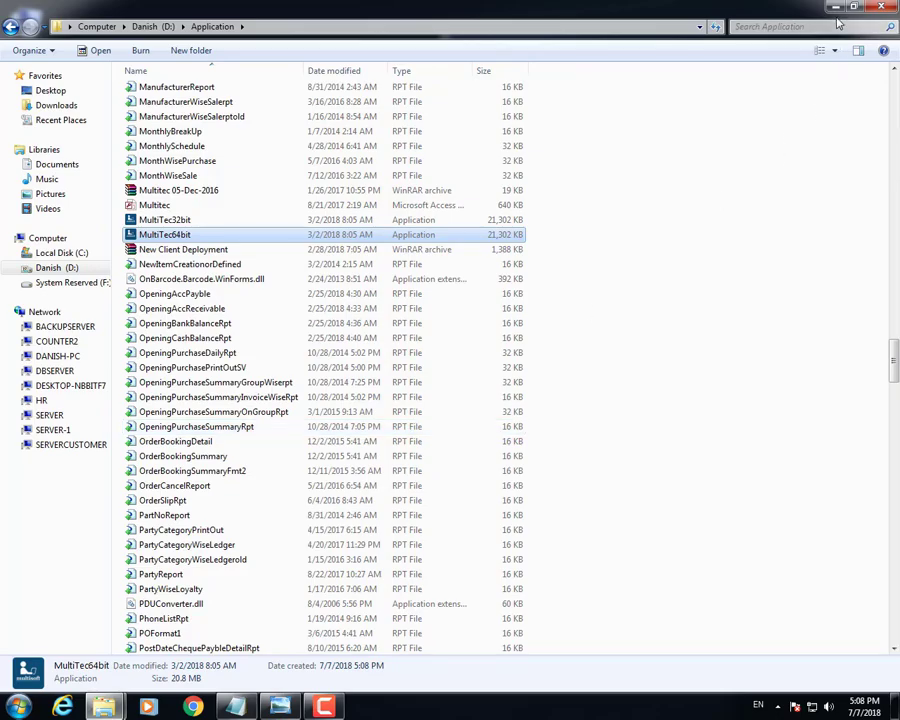
key(super+d)
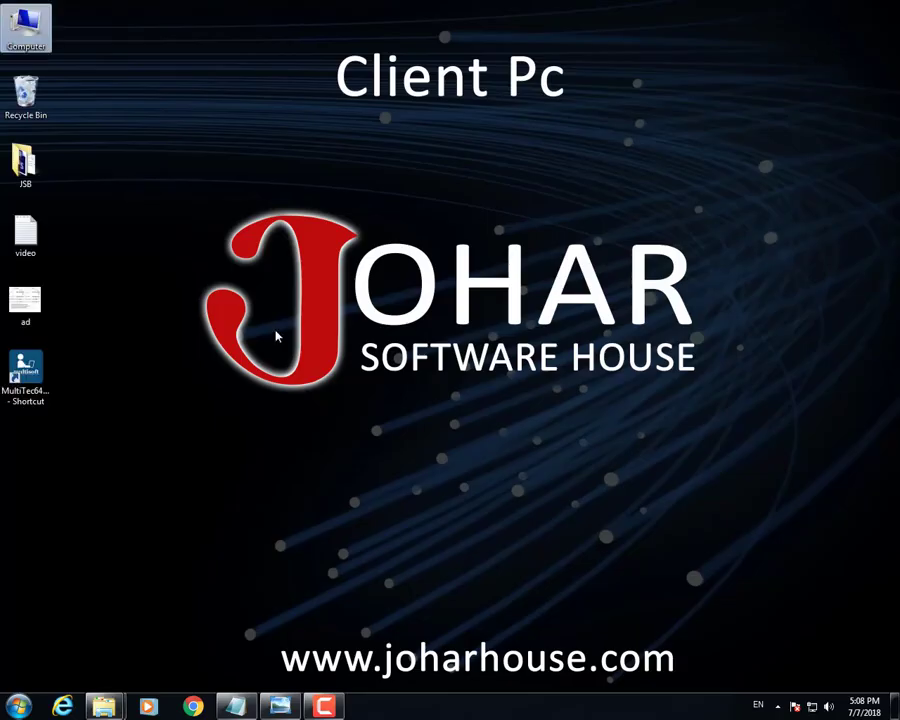
Step: Launch MultiTec64bit from the desktop shortcut to reach the multitec login, then return to Notepad
double_click(36, 375)
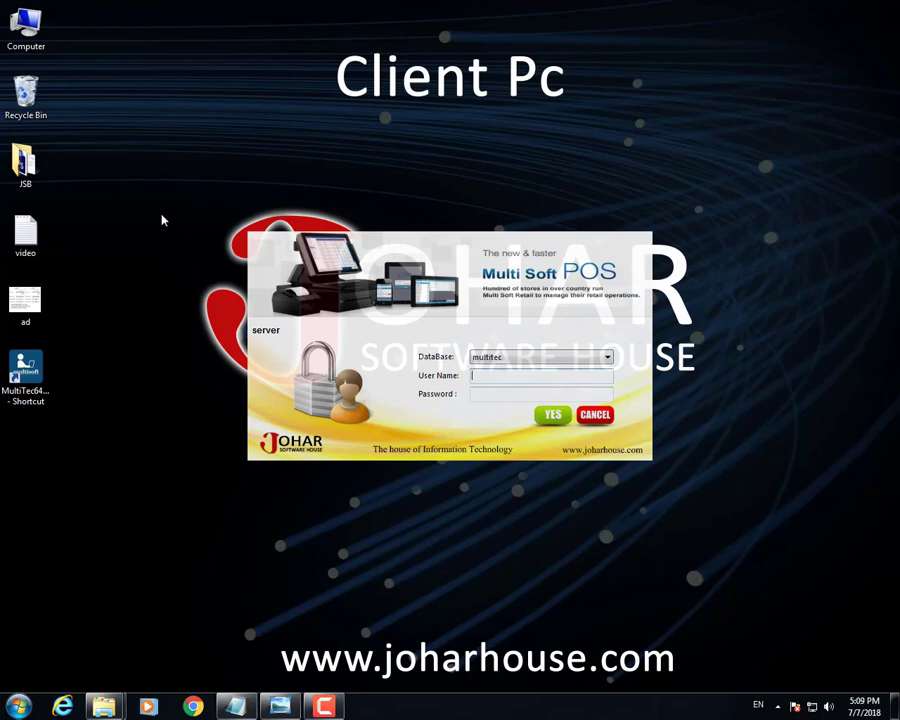
click(236, 706)
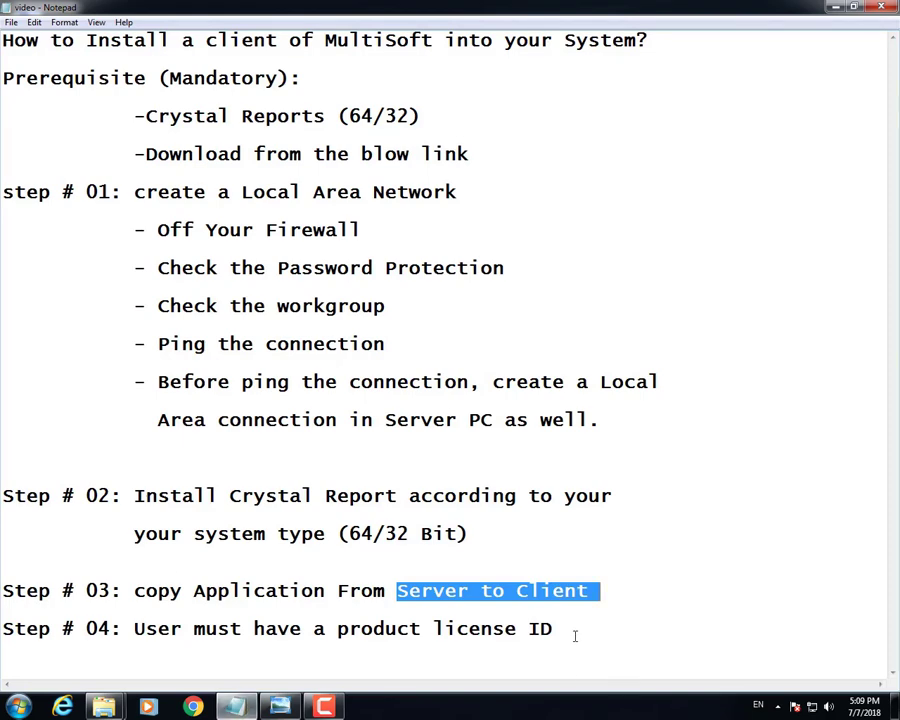
Step: Highlight the Step # 04 product license ID line in Notepad, then show the desktop
drag(577, 632, 4, 618)
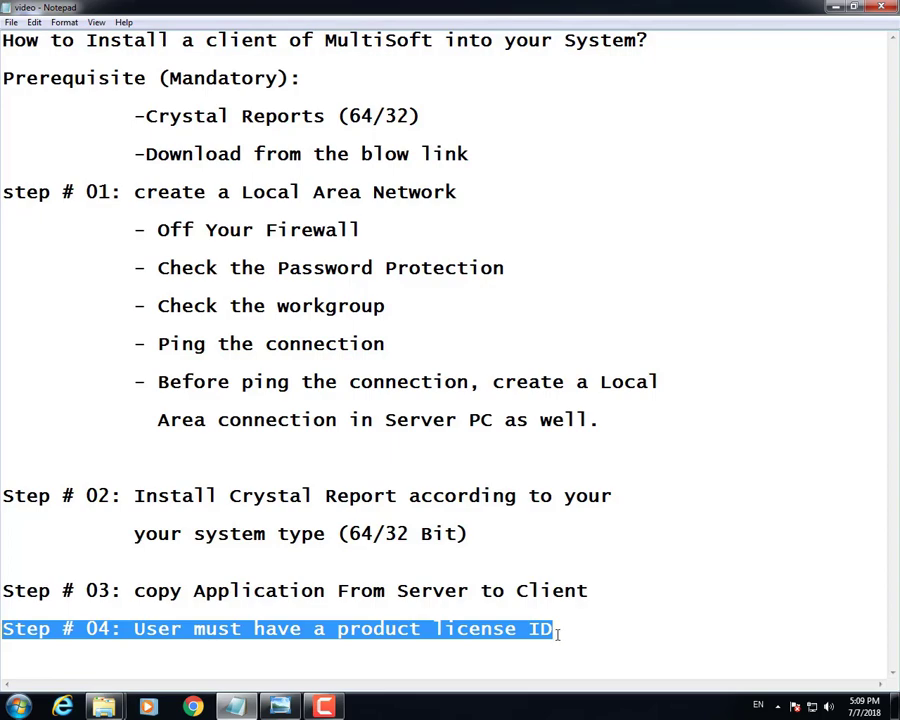
key(super+d)
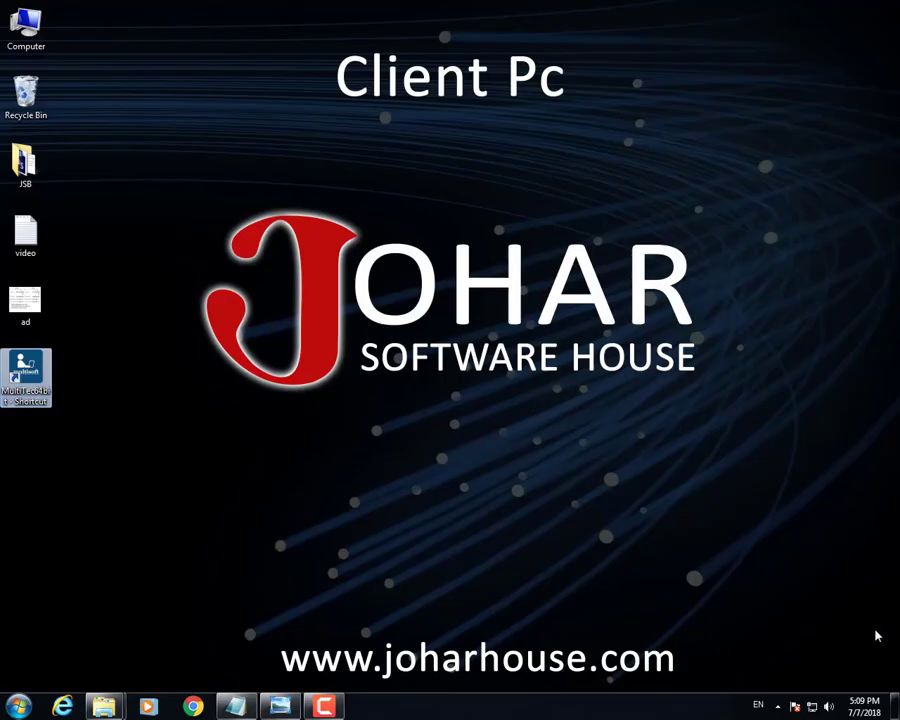